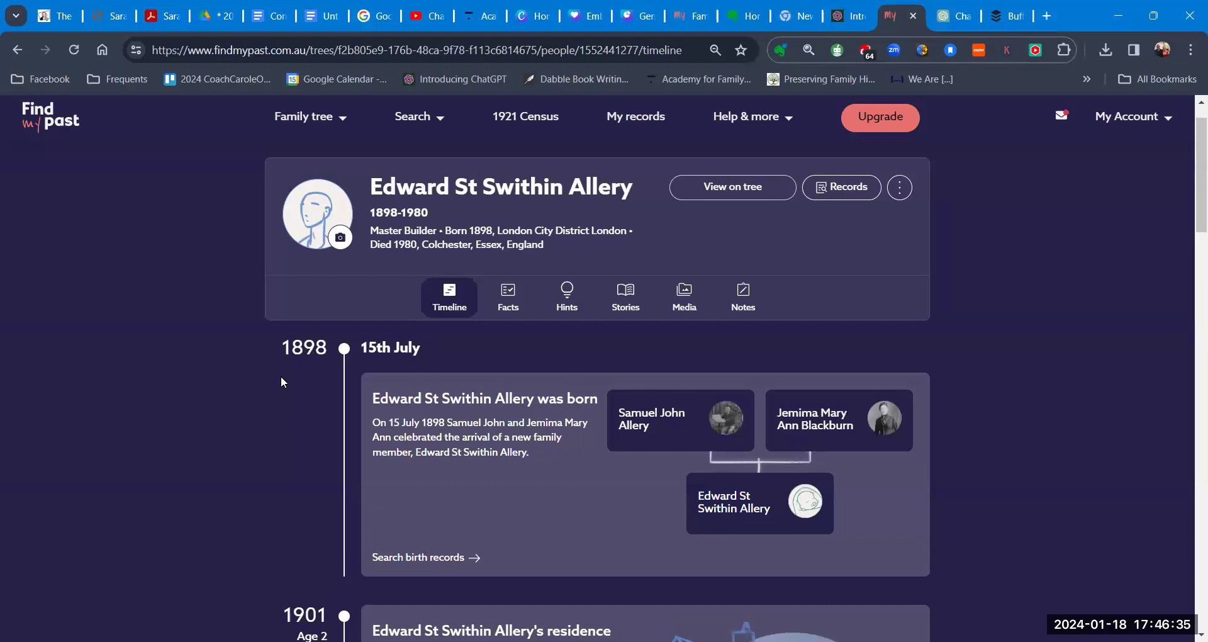
Step: In Findmypast, select Edward's timeline from the 1898 birth to the 1980 Colchester death
left_click_drag(285, 344, 476, 609)
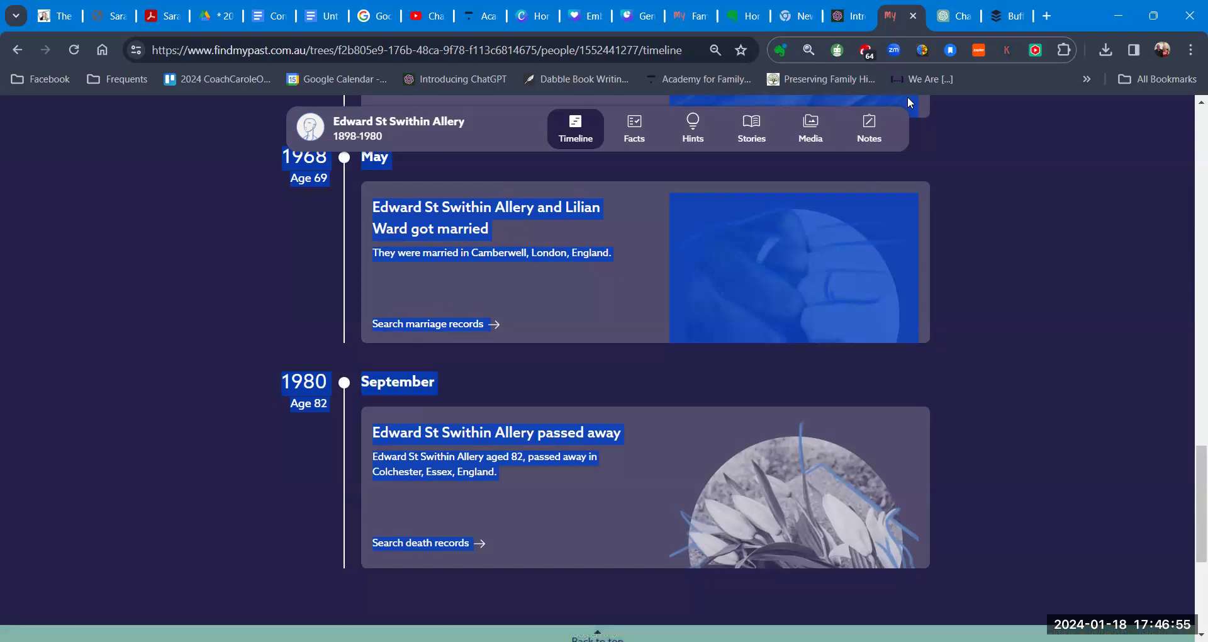
Step: Paste Edward's timeline under the Family Historian AI Writing Guide prompt and send it
left_click(948, 18)
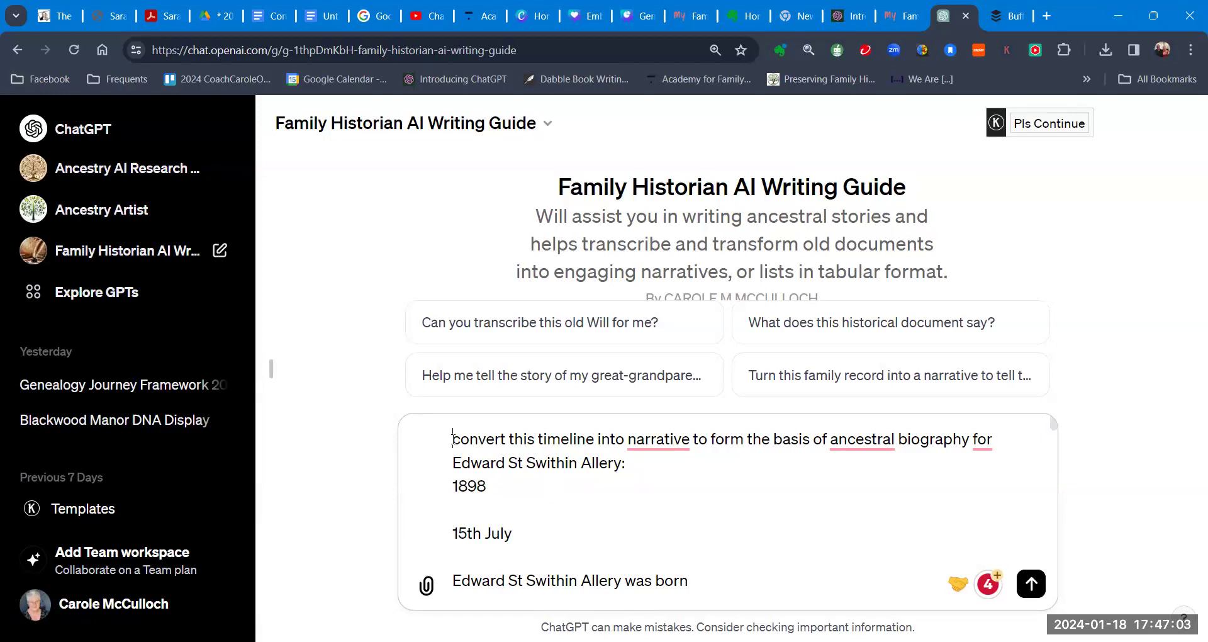
left_click_drag(453, 438, 863, 453)
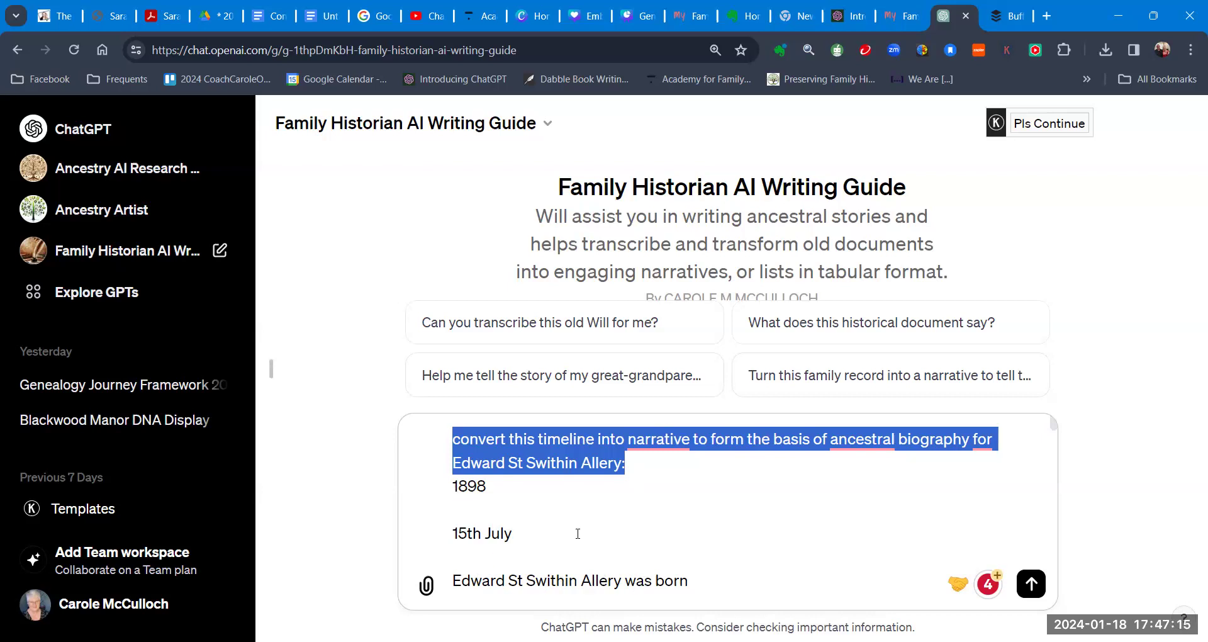
left_click(1031, 583)
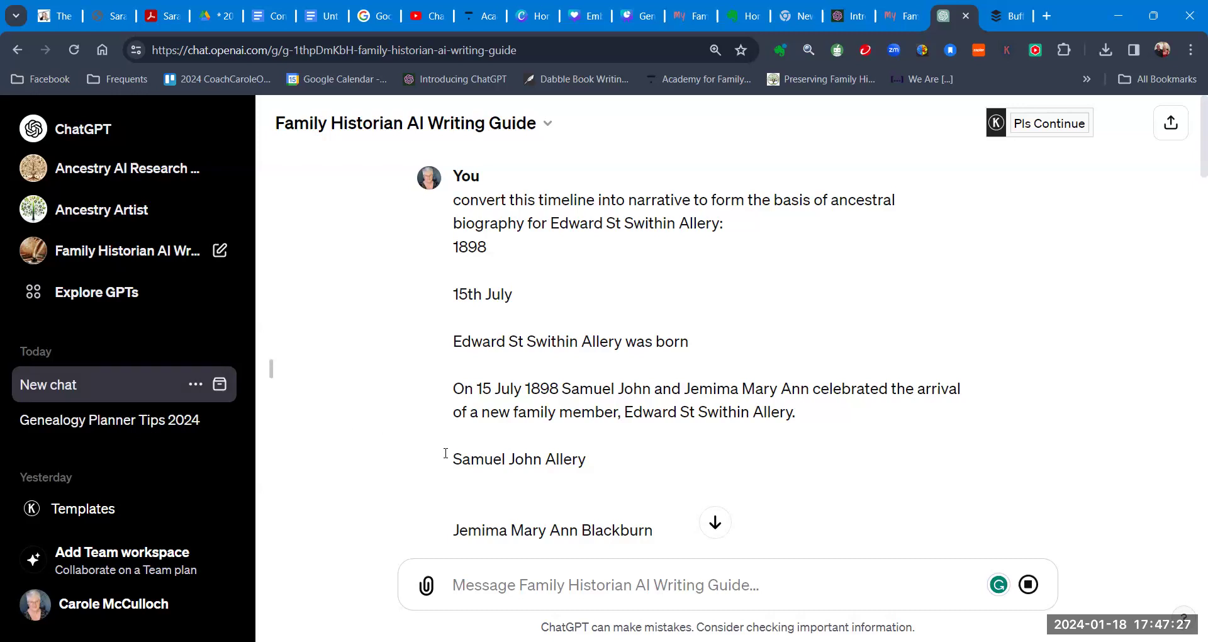
Step: Follow ChatGPT's reply until the biography ends with his September 1980 Colchester death
left_click(716, 523)
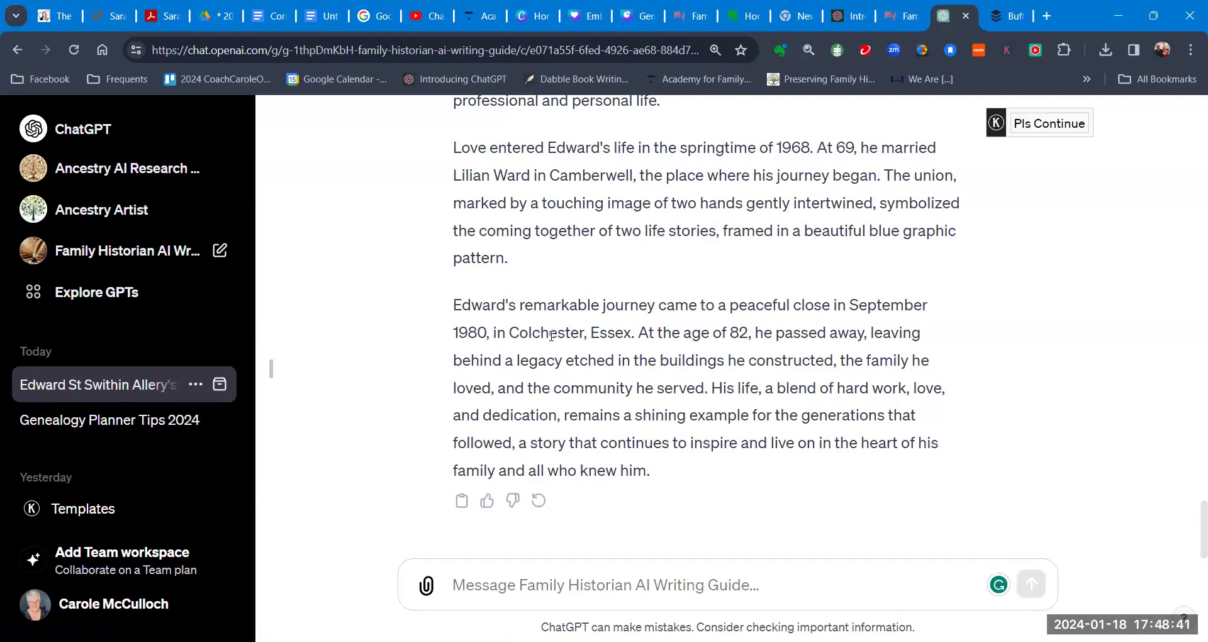
Step: Review Edward's full narrative reply and copy it to the clipboard
scroll(570, 324, "up", 6)
scroll(570, 324, "up", 15)
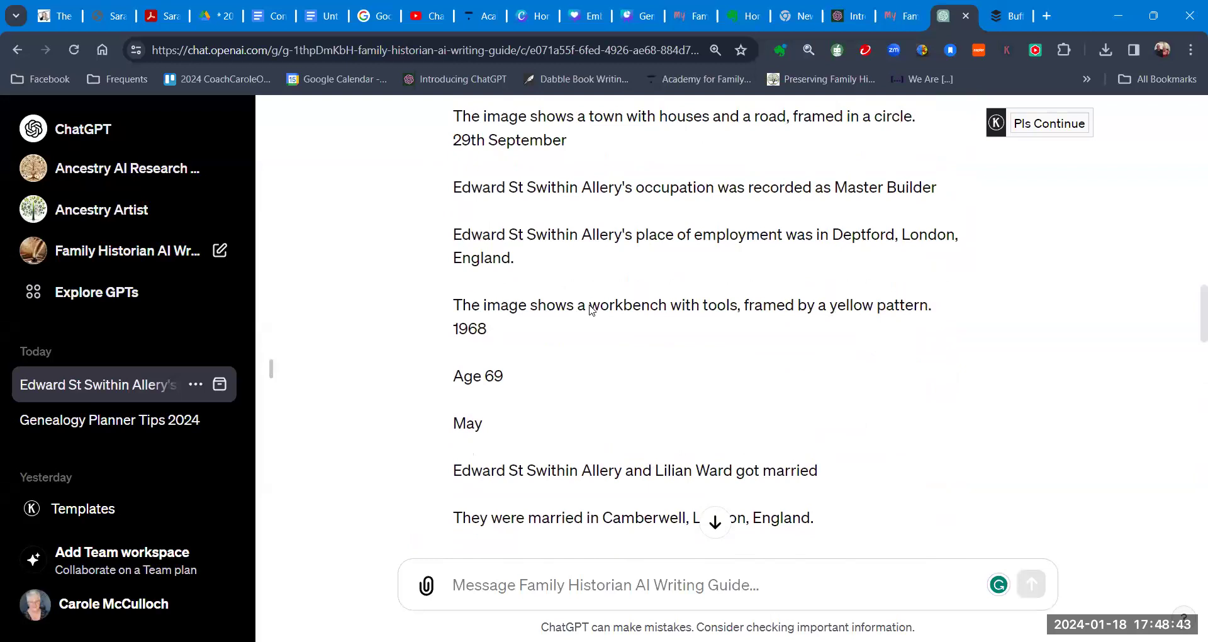
scroll(590, 308, "up", 15)
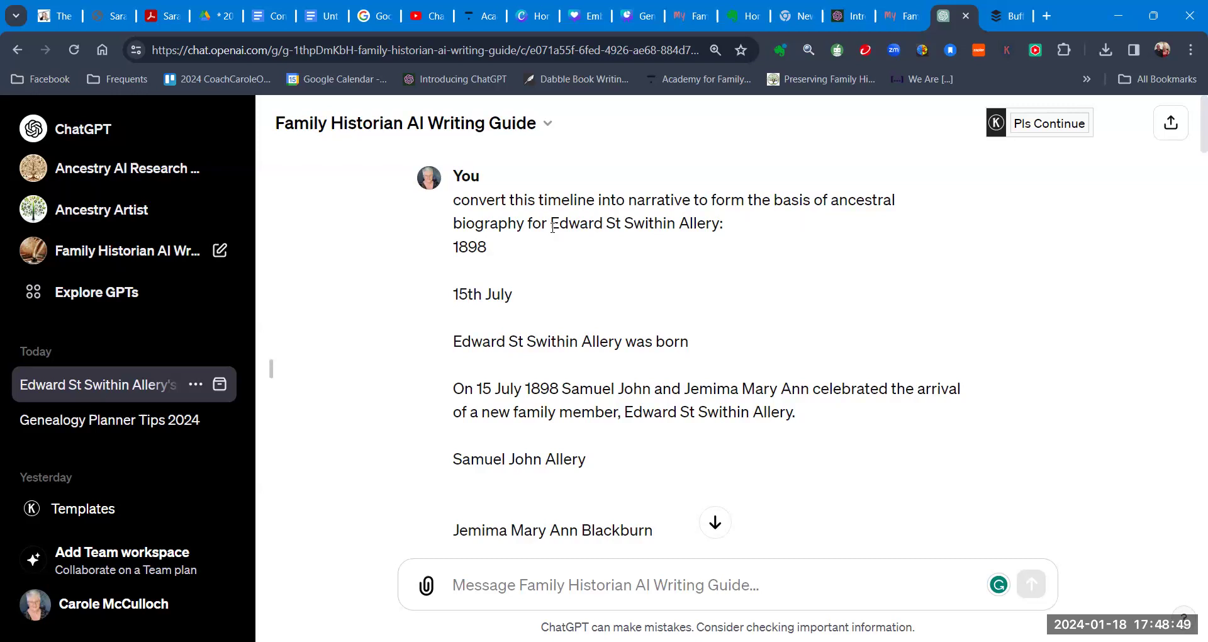
scroll(585, 318, "down", 20)
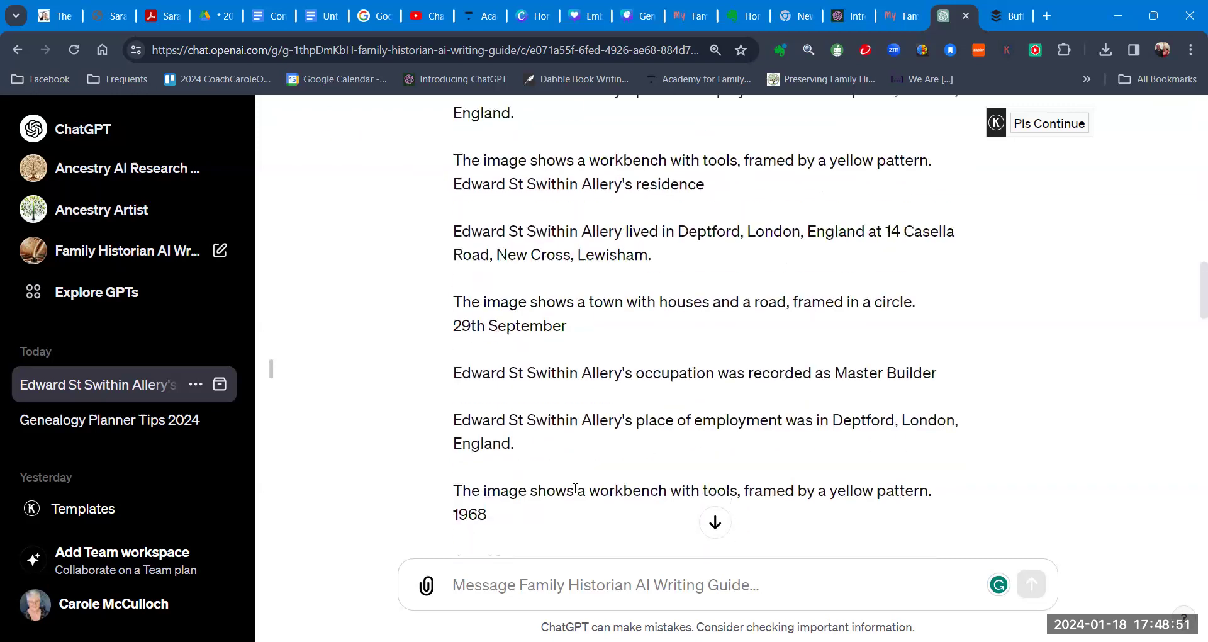
scroll(571, 486, "down", 15)
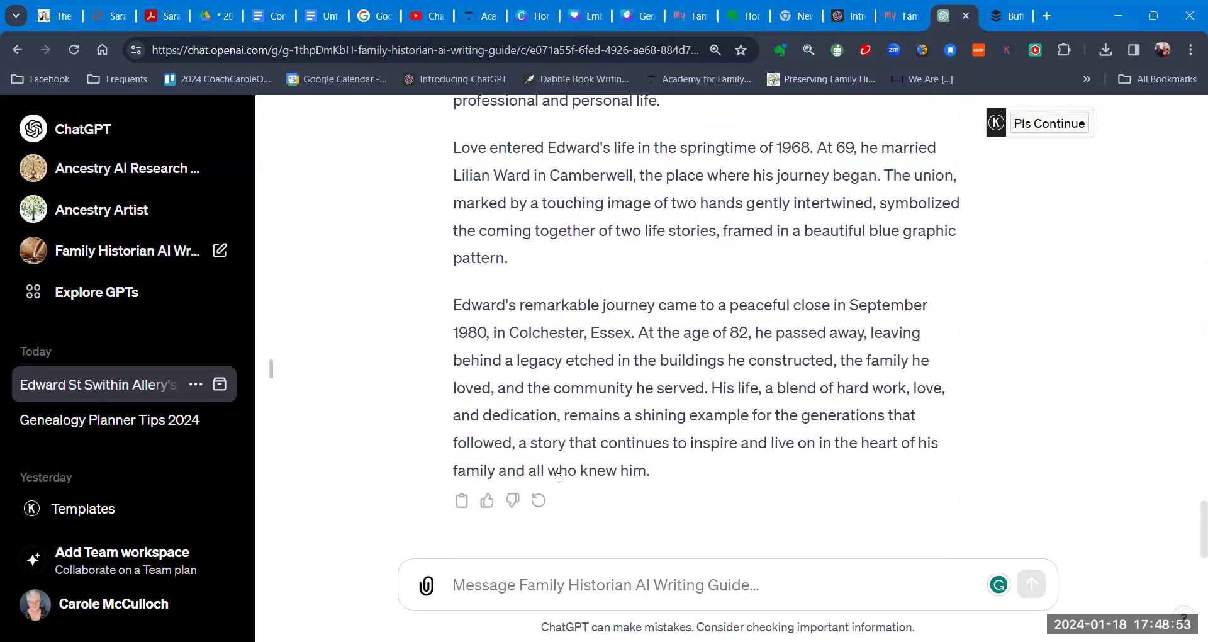
scroll(529, 398, "up", 15)
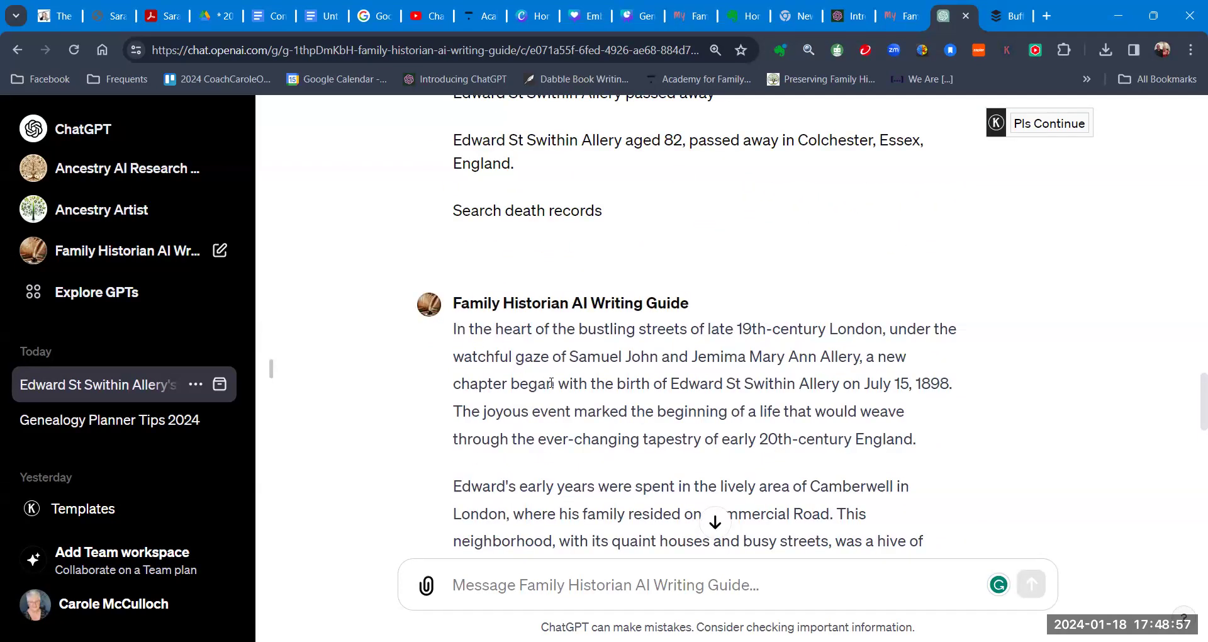
scroll(551, 380, "down", 12)
scroll(557, 397, "down", 5)
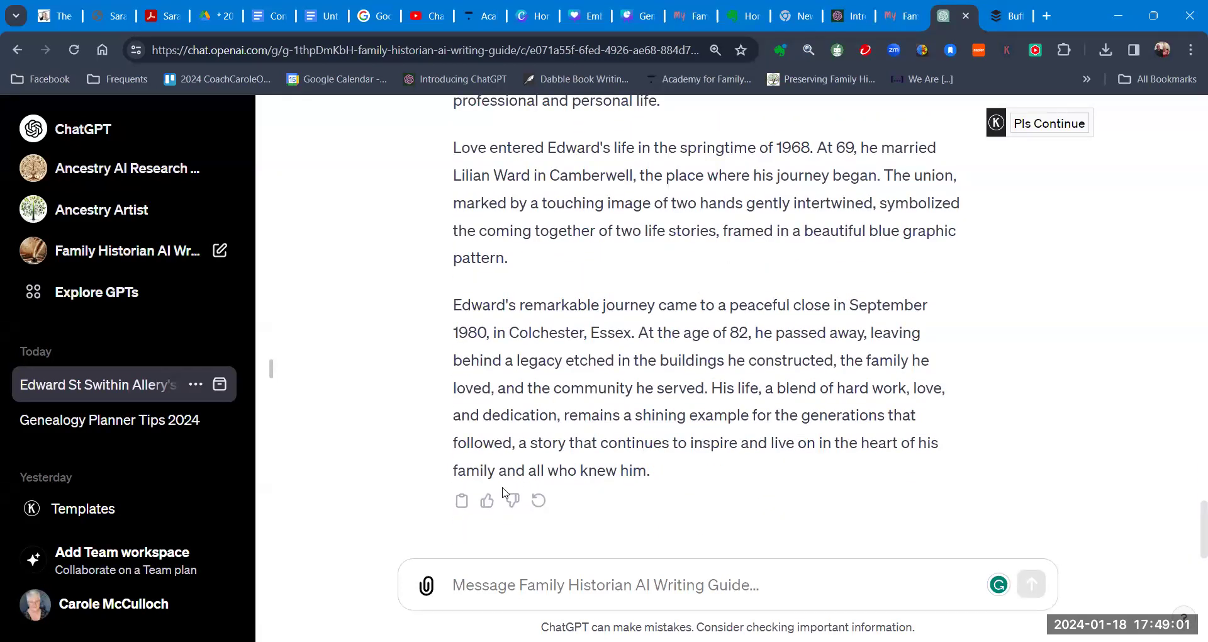
left_click(462, 501)
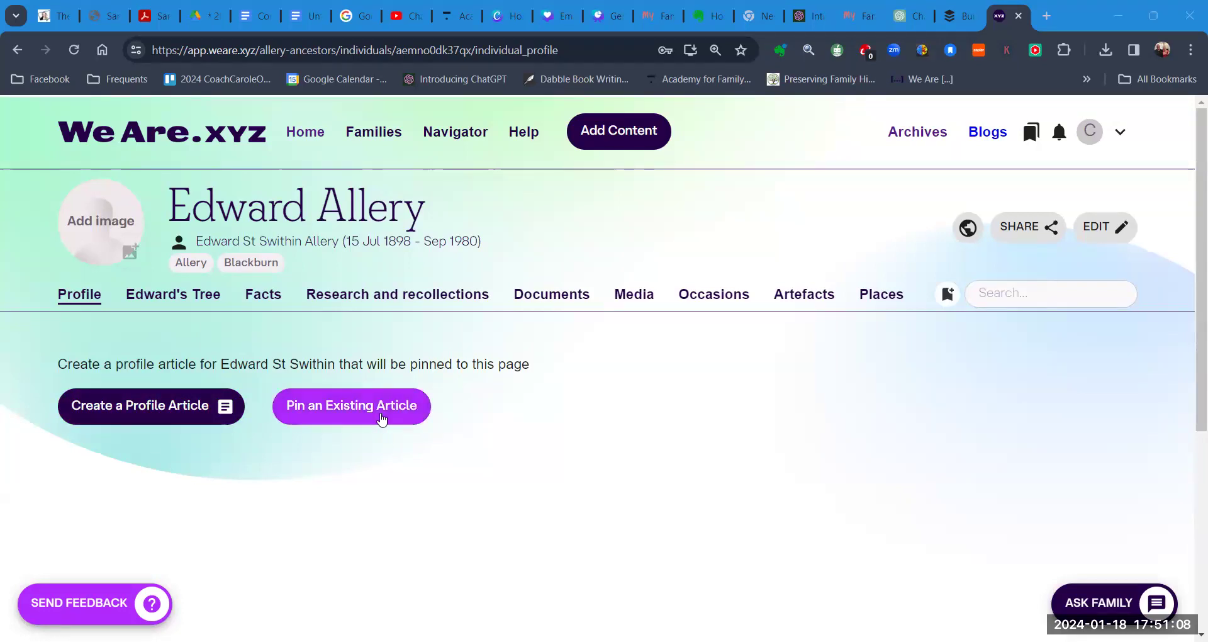
left_click(112, 413)
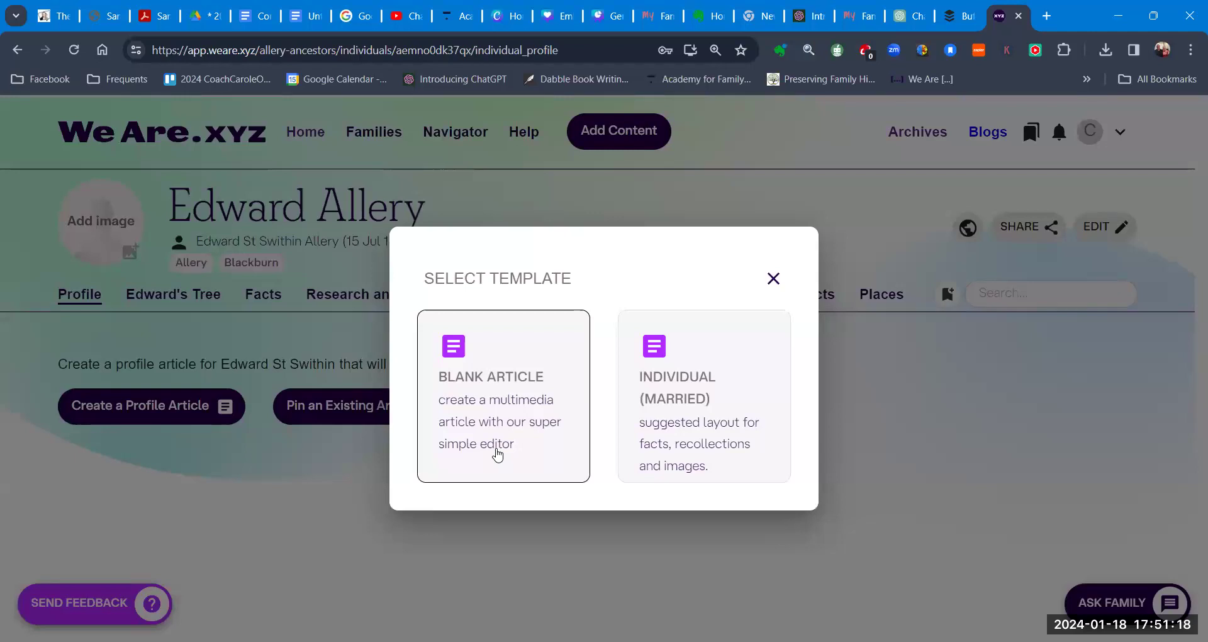
Step: Use the Individual (Married) template and scroll to its Introduction & Early Years section
left_click(669, 406)
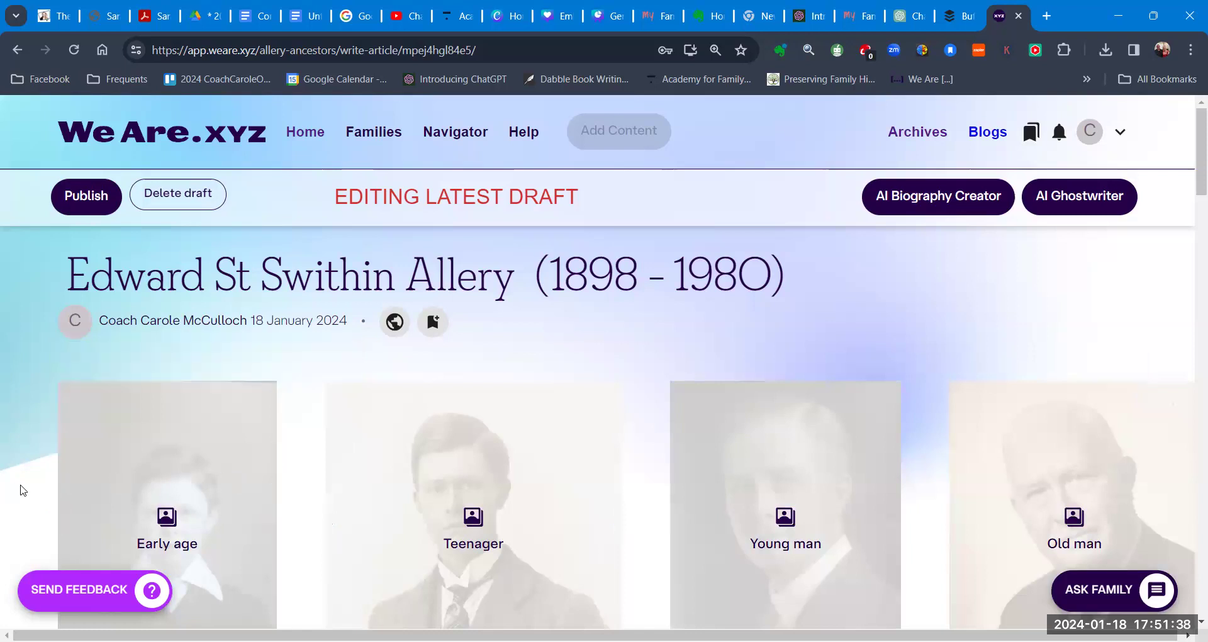
scroll(35, 489, "down", 3)
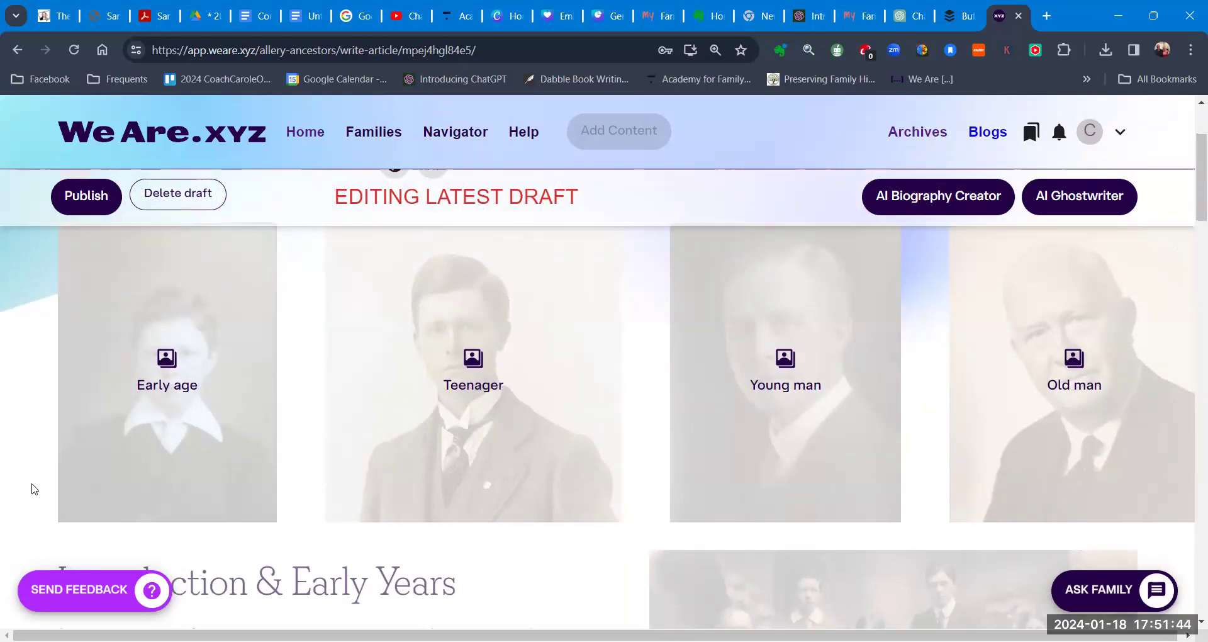
scroll(35, 489, "down", 3)
scroll(34, 489, "down", 1)
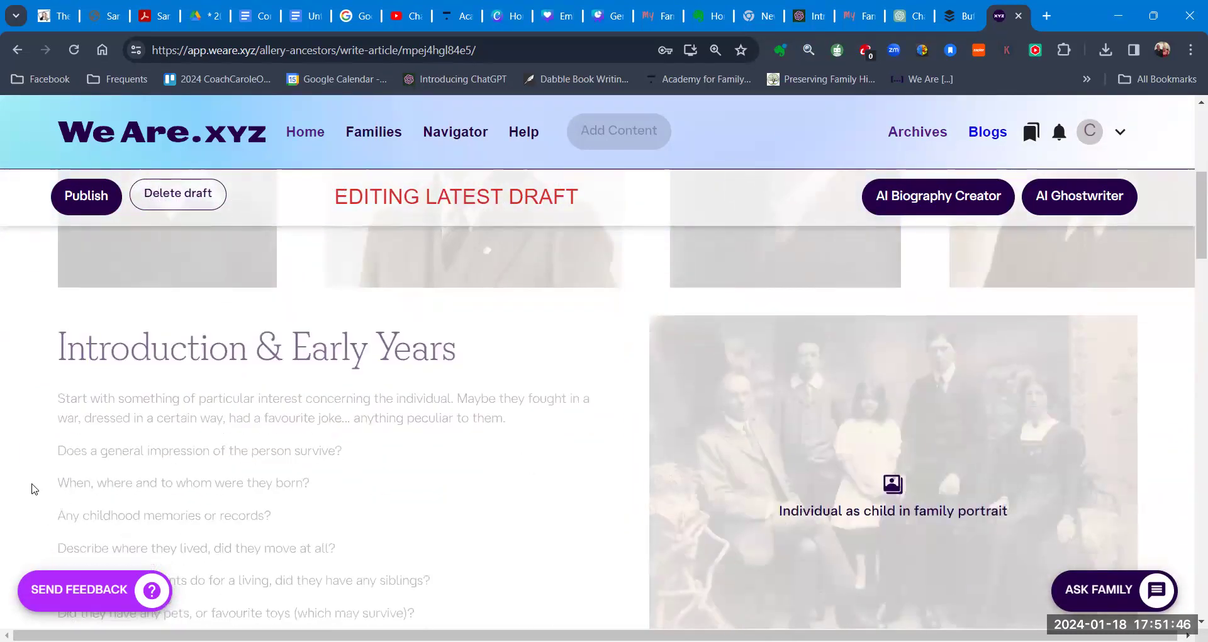
scroll(35, 489, "down", 1)
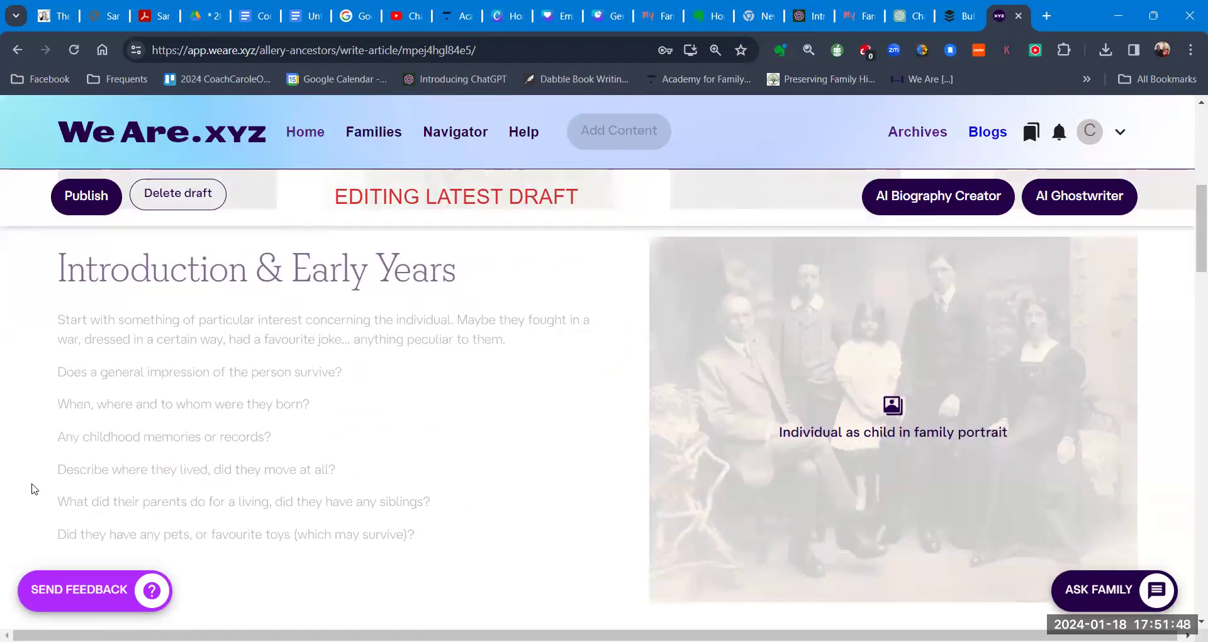
Step: Paste the ChatGPT narrative into the Introduction & Early Years text block
left_click(246, 392)
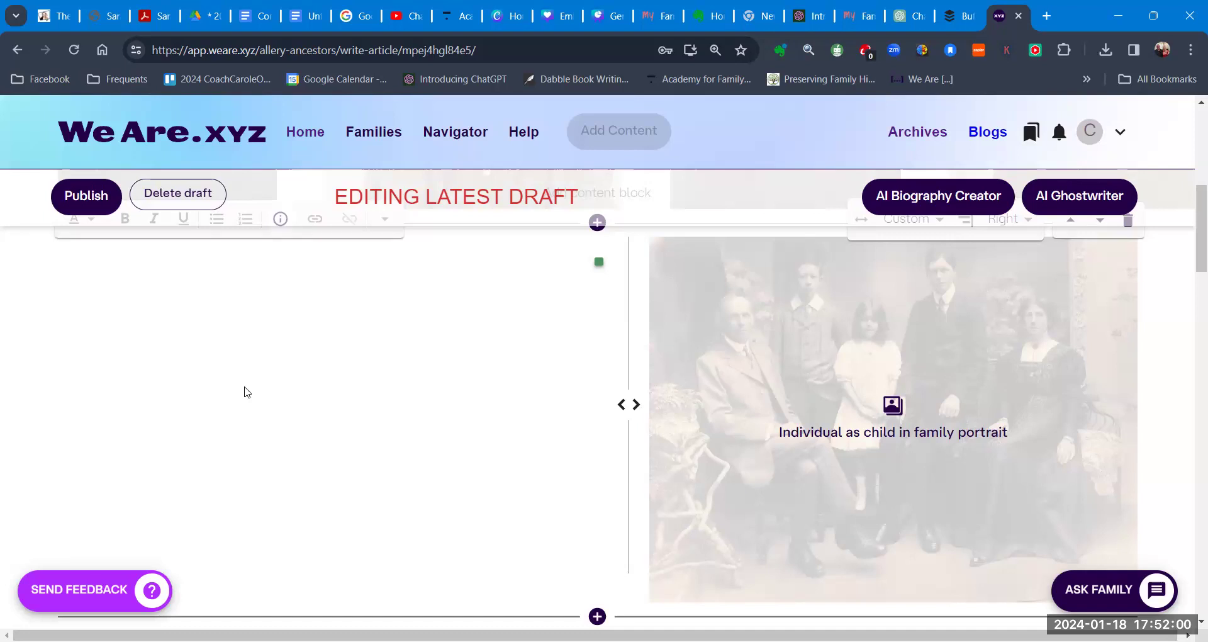
key("ctrl+v")
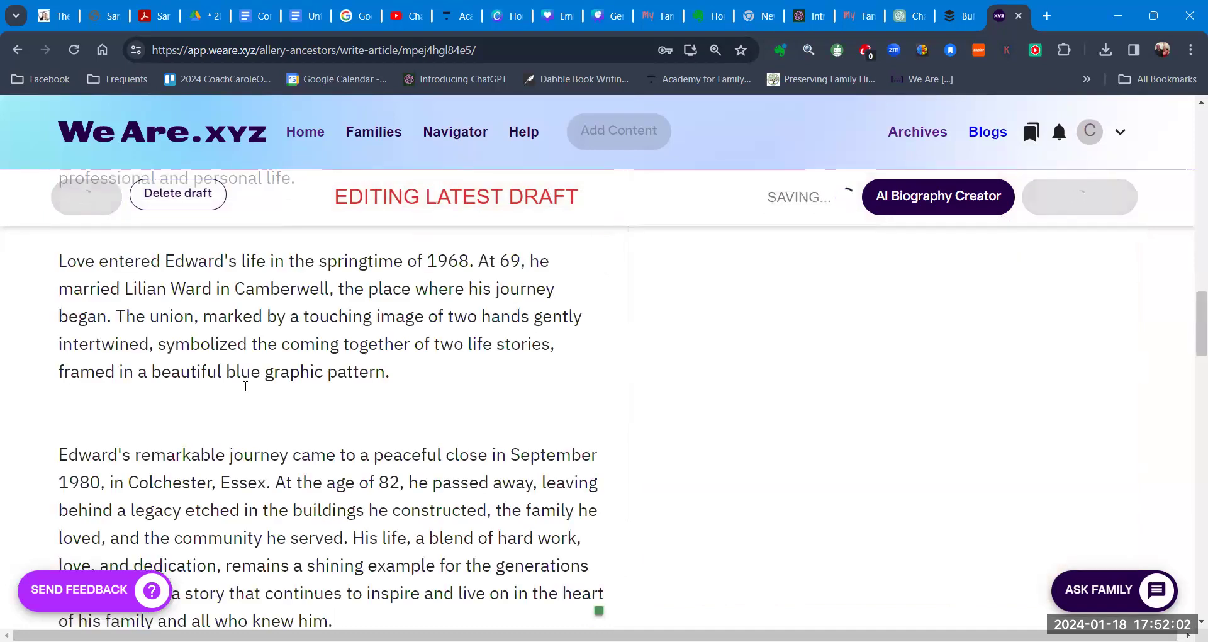
left_click(117, 418)
key("BackSpace")
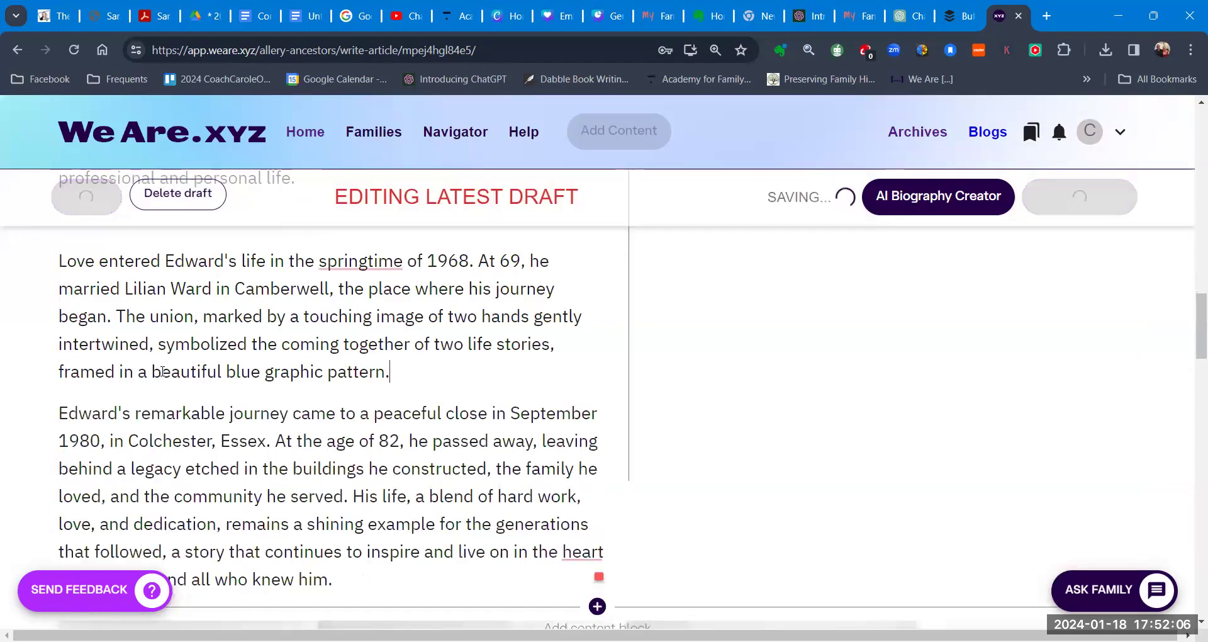
Step: Delete the remaining blank lines between the narrative's paragraphs
scroll(162, 371, "up", 4)
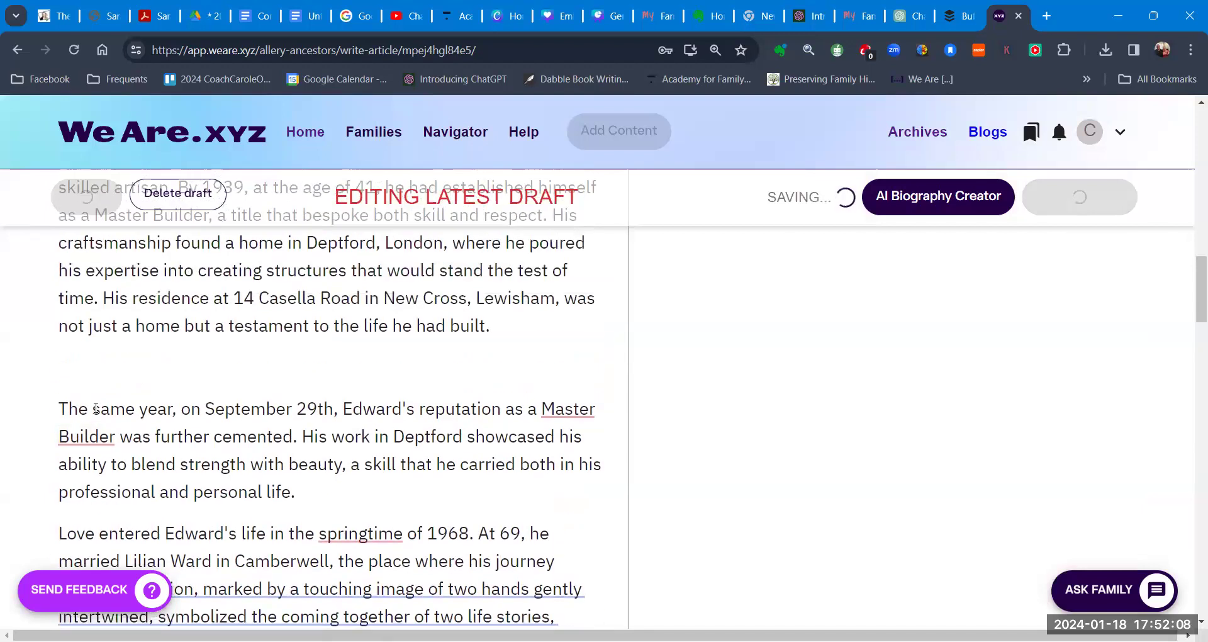
scroll(95, 369, "up", 4)
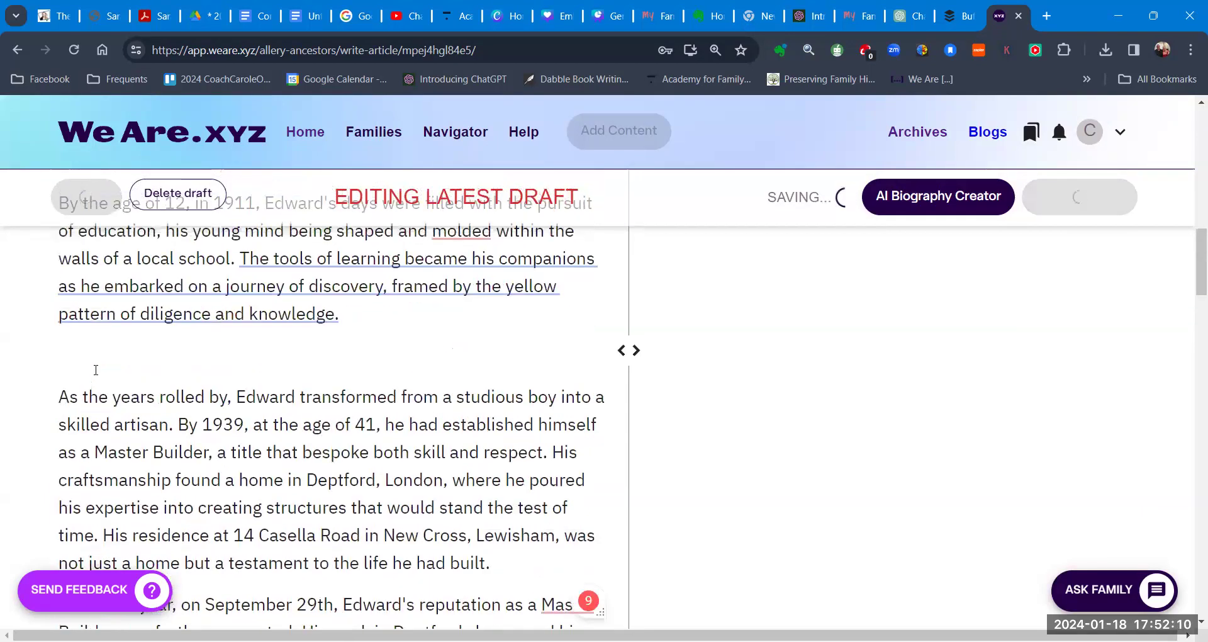
scroll(95, 447, "up", 4)
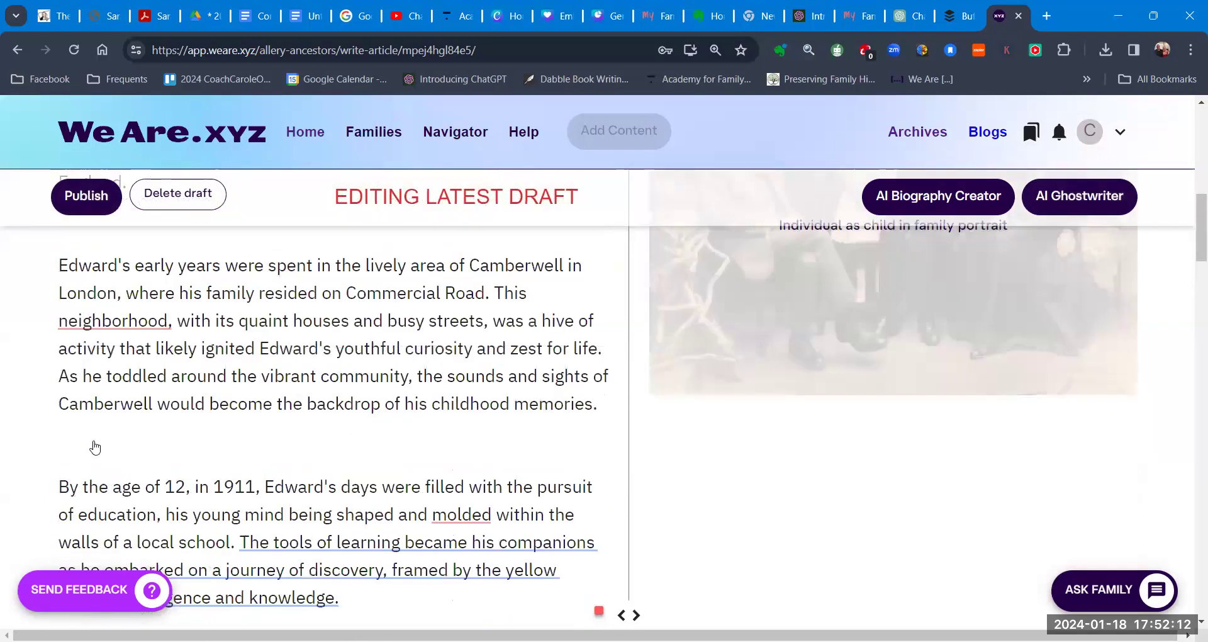
left_click(93, 454)
key("BackSpace")
scroll(92, 454, "up", 2)
left_click(93, 416)
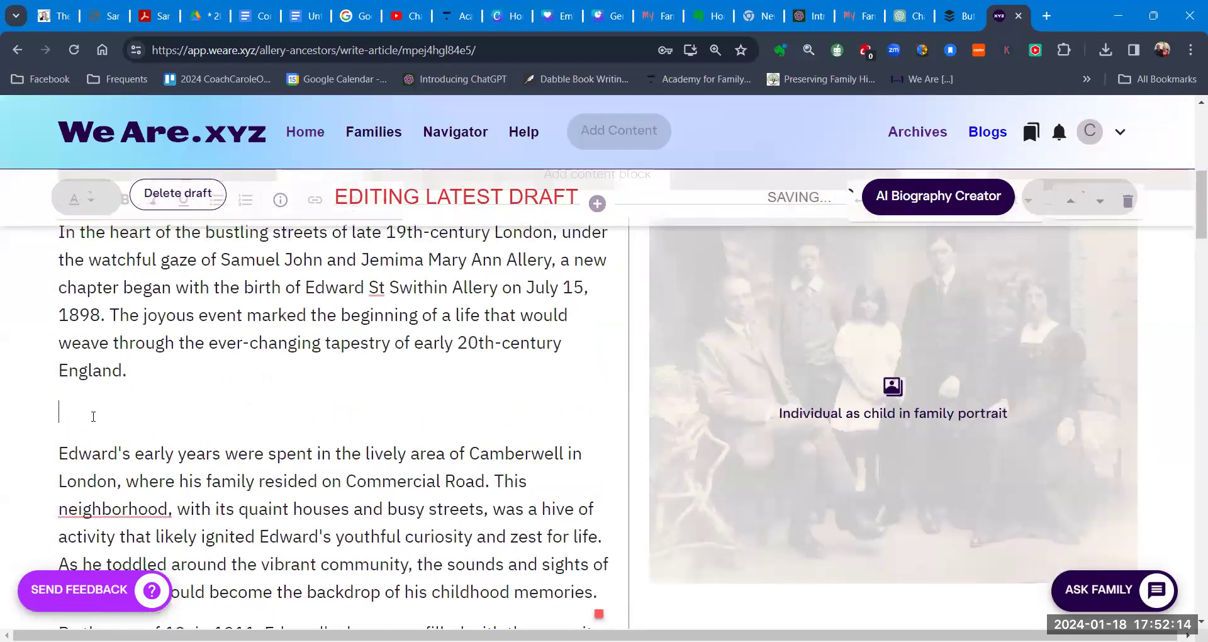
key("BackSpace")
scroll(110, 409, "up", 5)
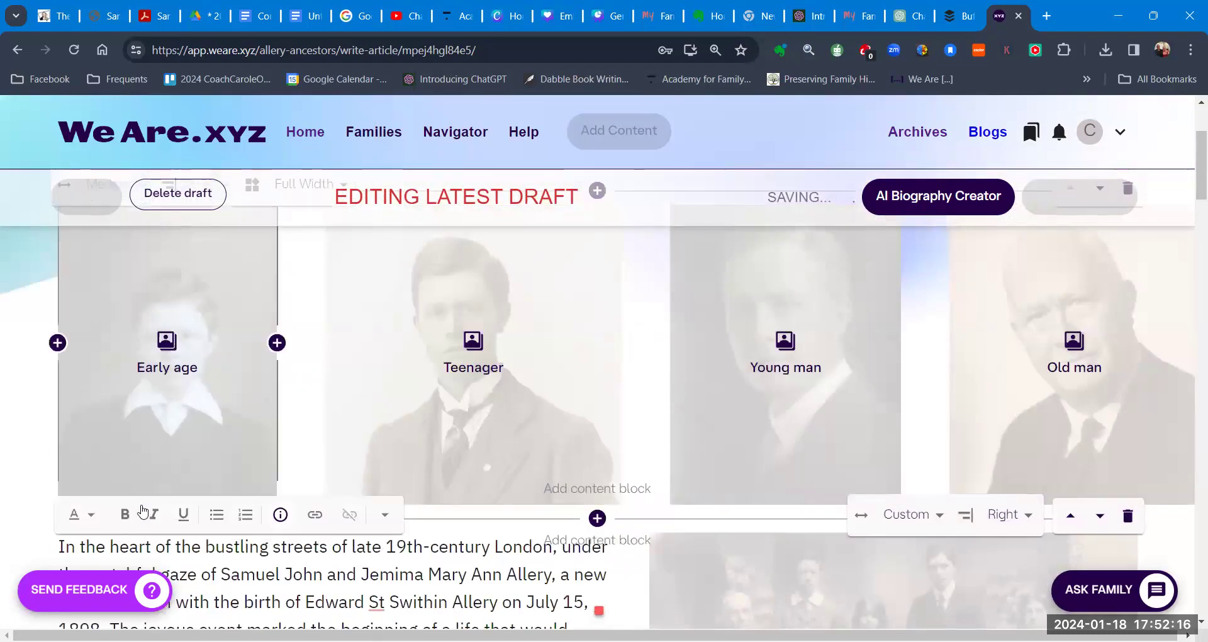
scroll(143, 511, "down", 3)
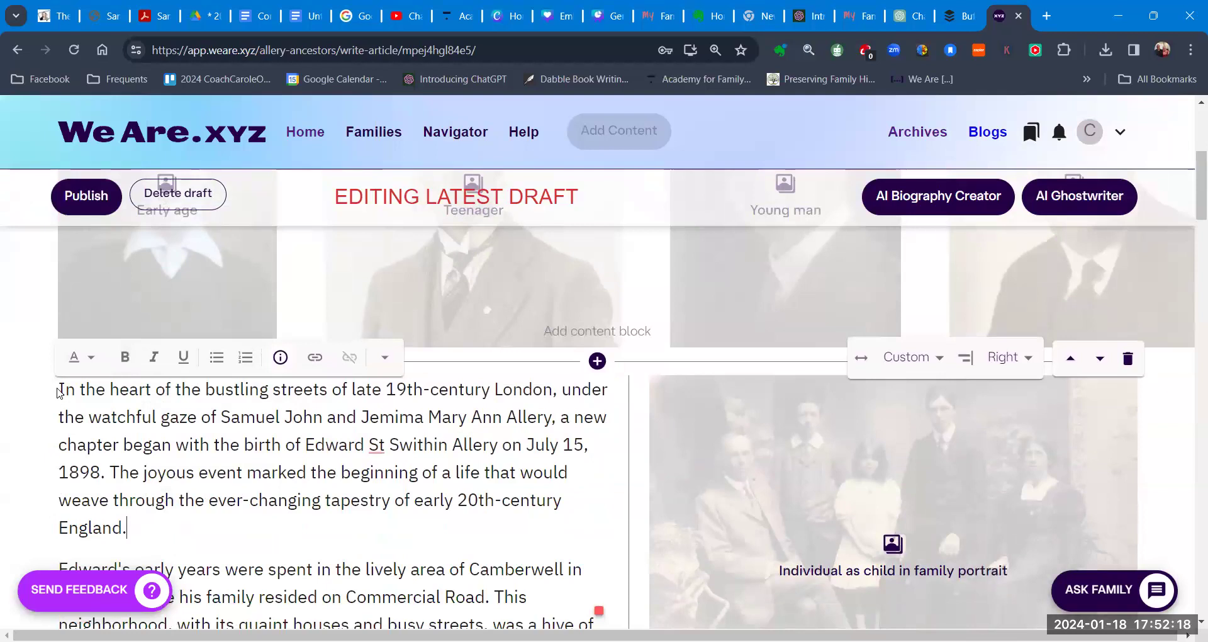
left_click(61, 389)
key("Return")
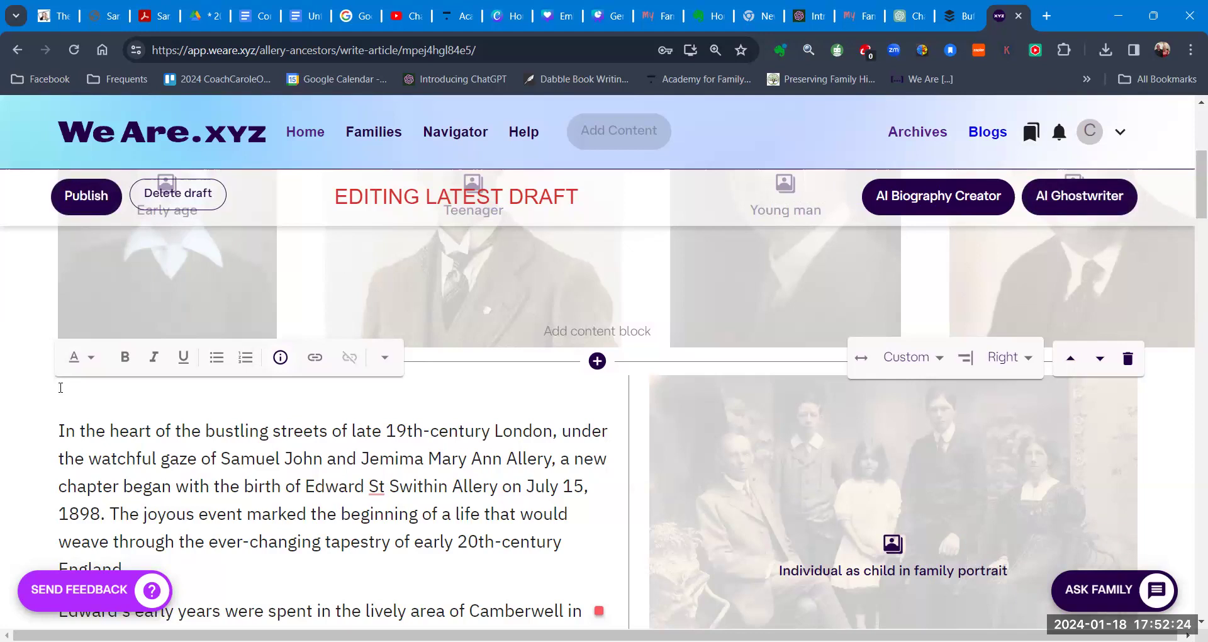
type("Life profile fo")
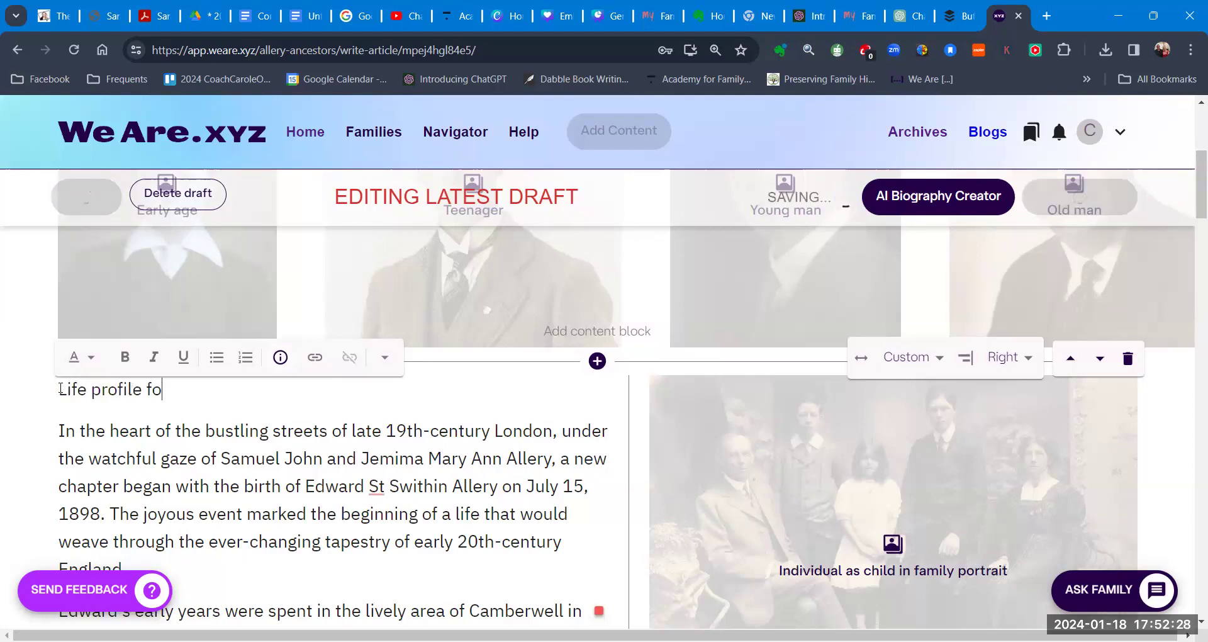
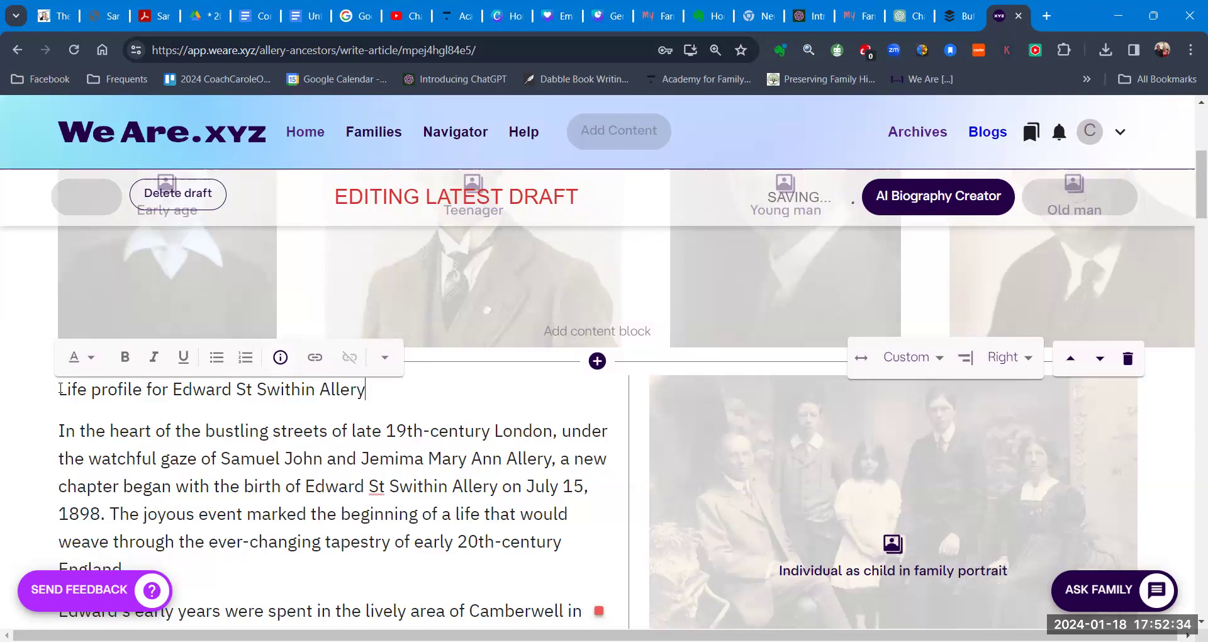
left_click_drag(368, 394, 59, 392)
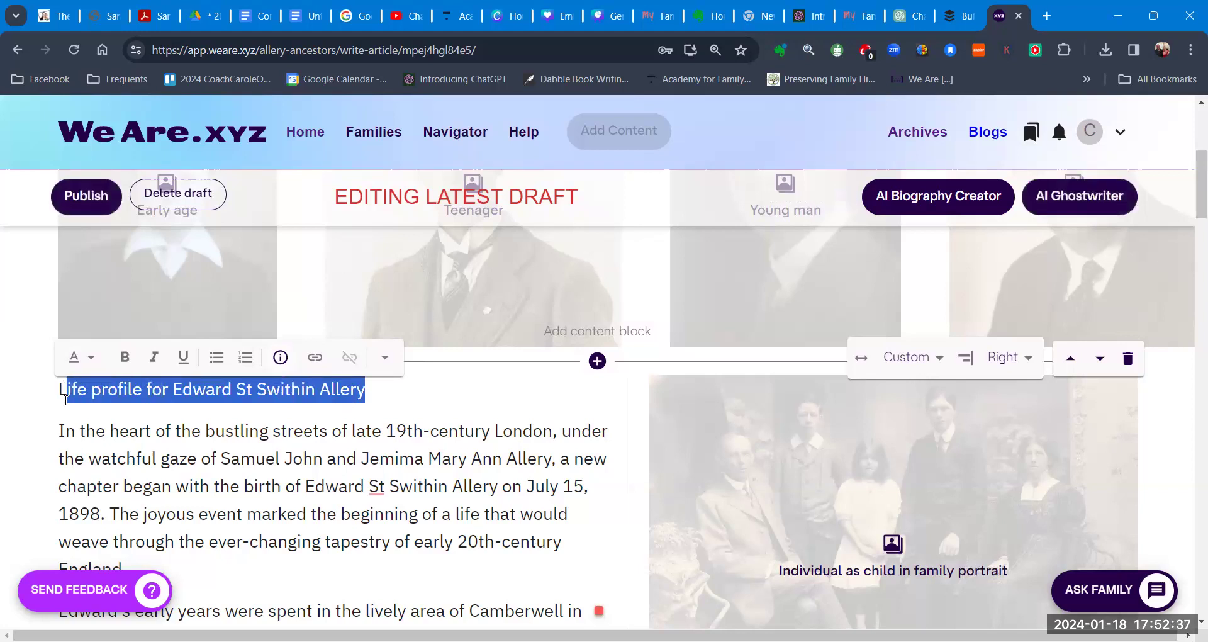
left_click(85, 358)
left_click(117, 378)
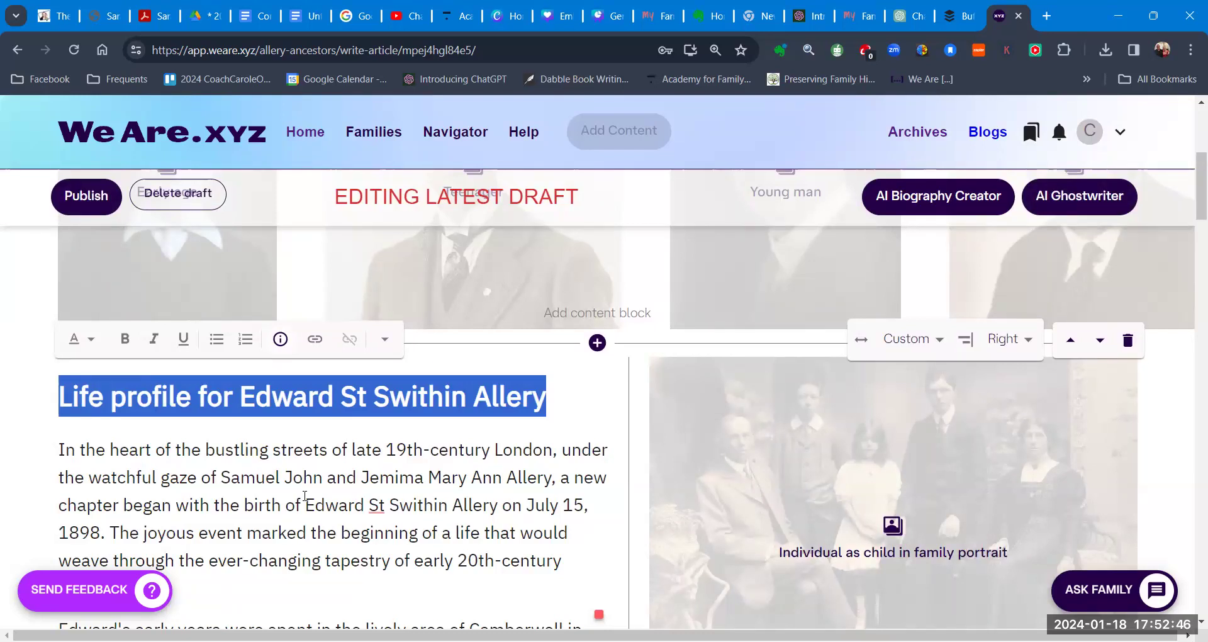
Step: Select the biography from 'As the years rolled by' to the end of the last paragraph
scroll(304, 495, "down", 2)
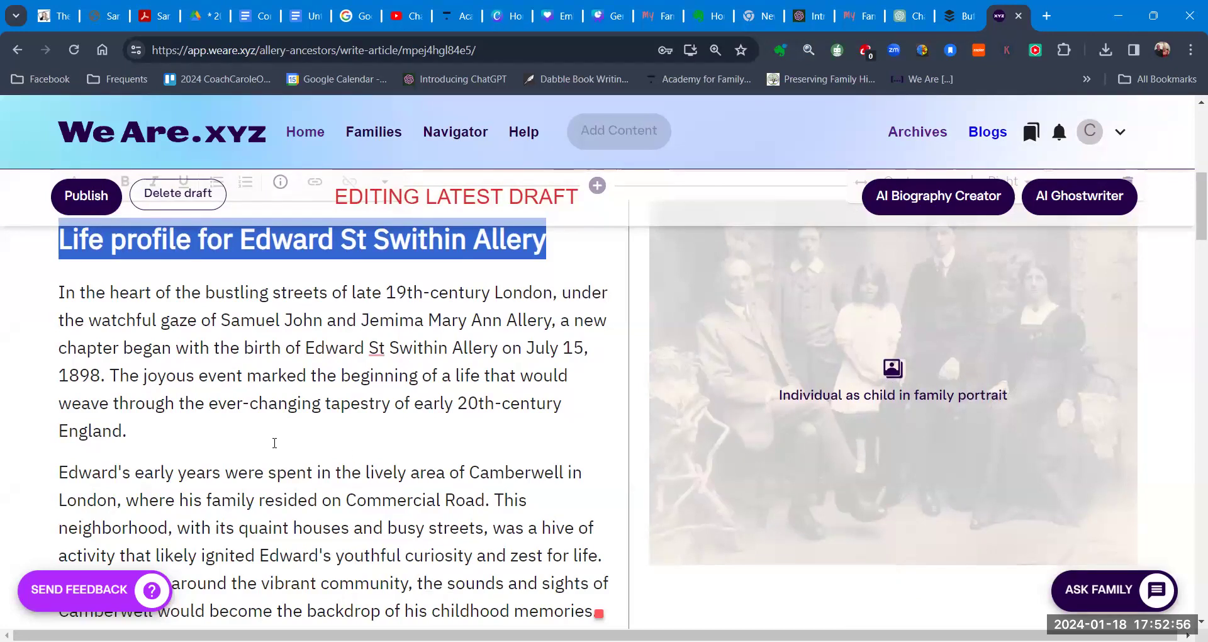
scroll(280, 444, "down", 2)
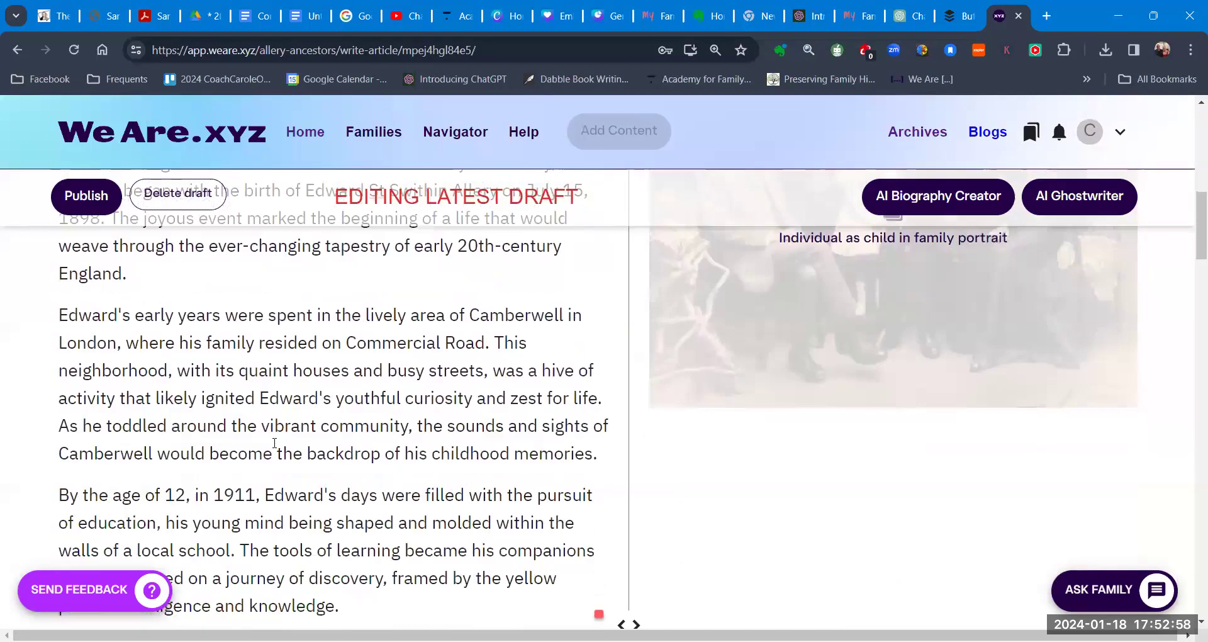
scroll(275, 443, "down", 3)
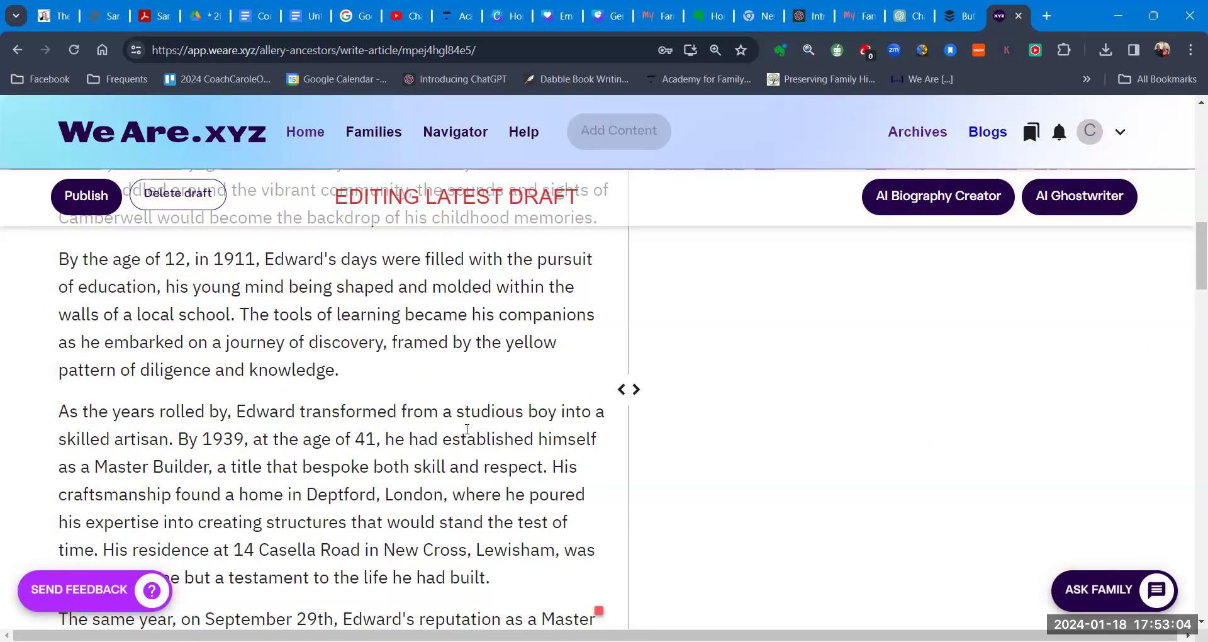
scroll(322, 447, "down", 1)
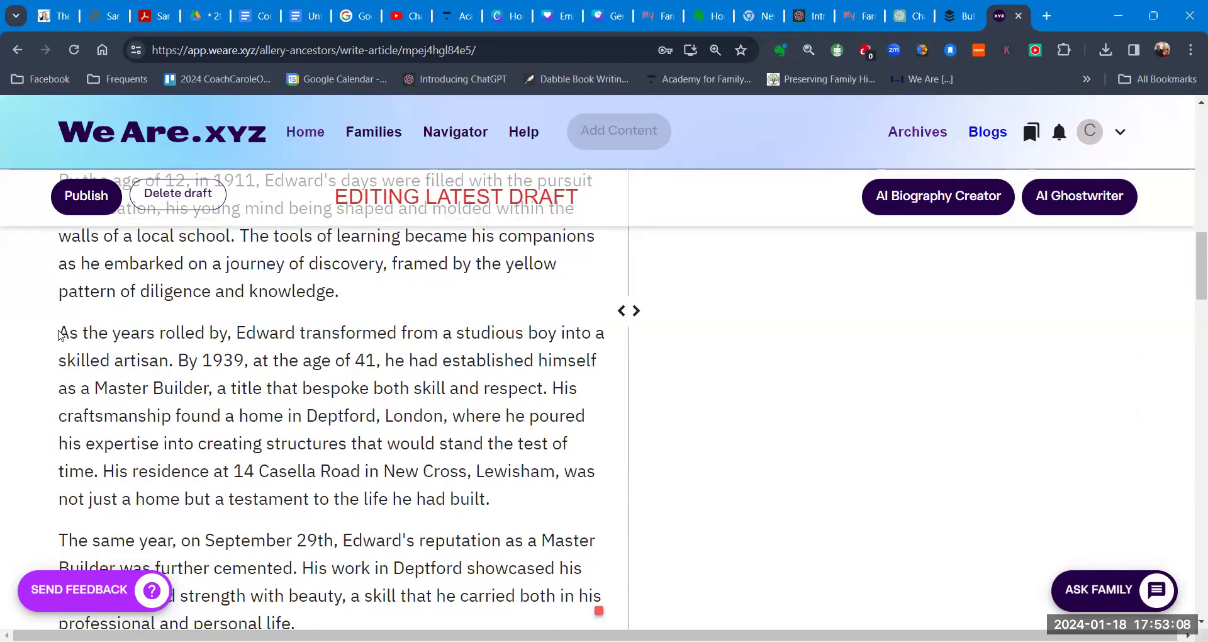
left_click_drag(59, 332, 380, 533)
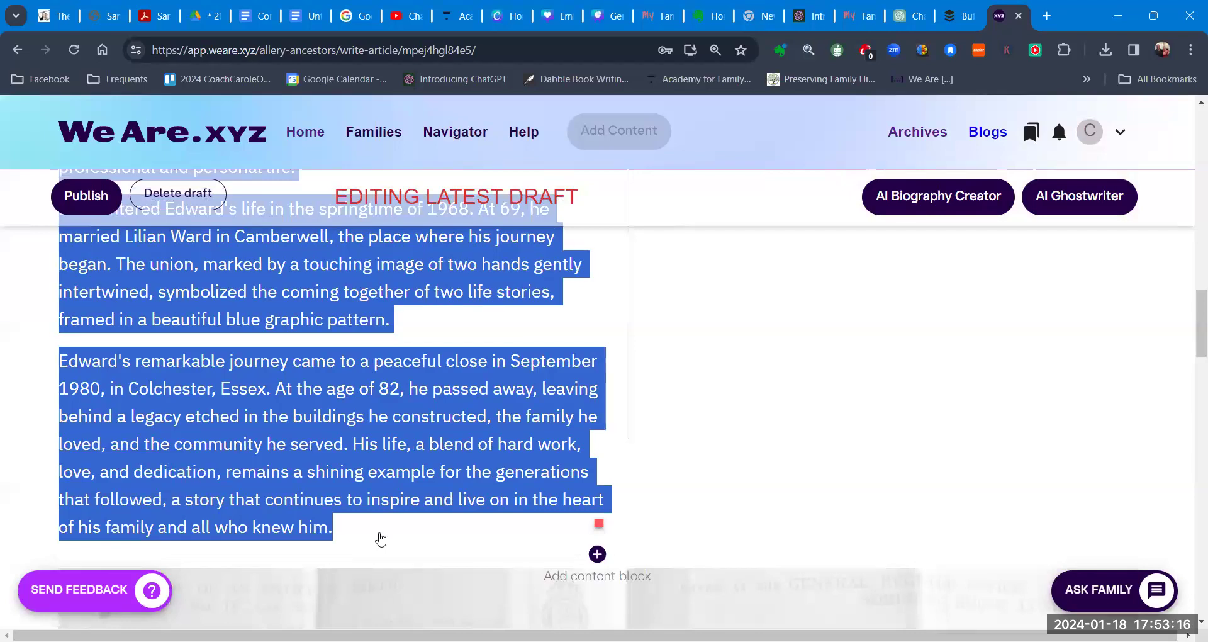
Step: Move the selected paragraphs into the Education section's text block
key("Delete")
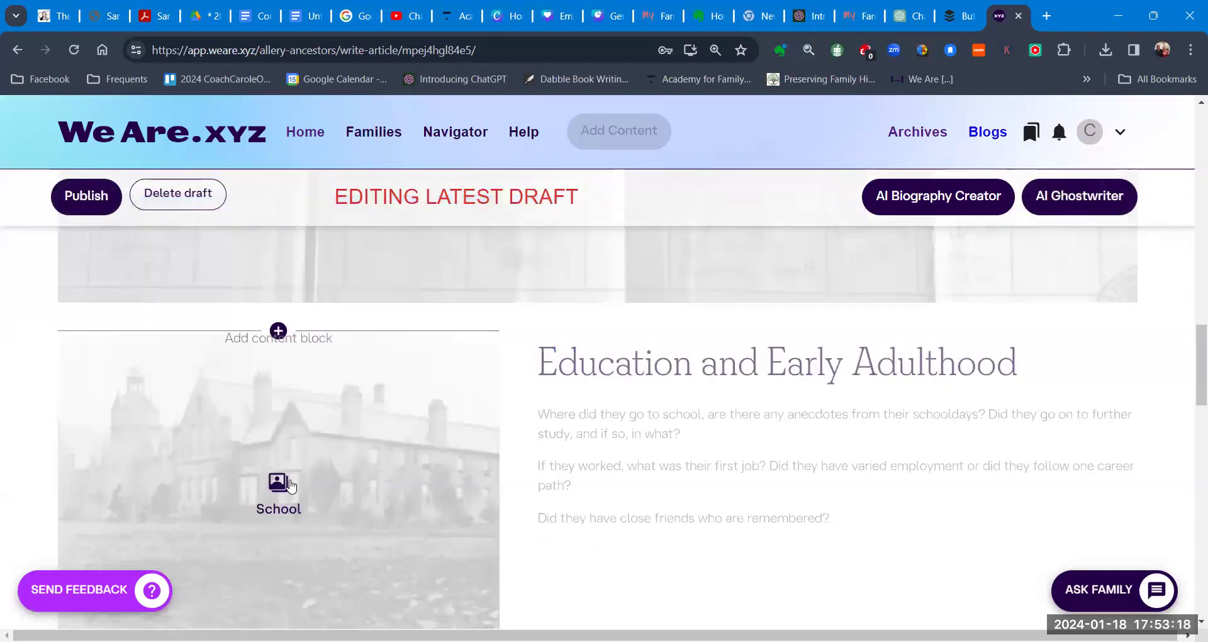
left_click(542, 420)
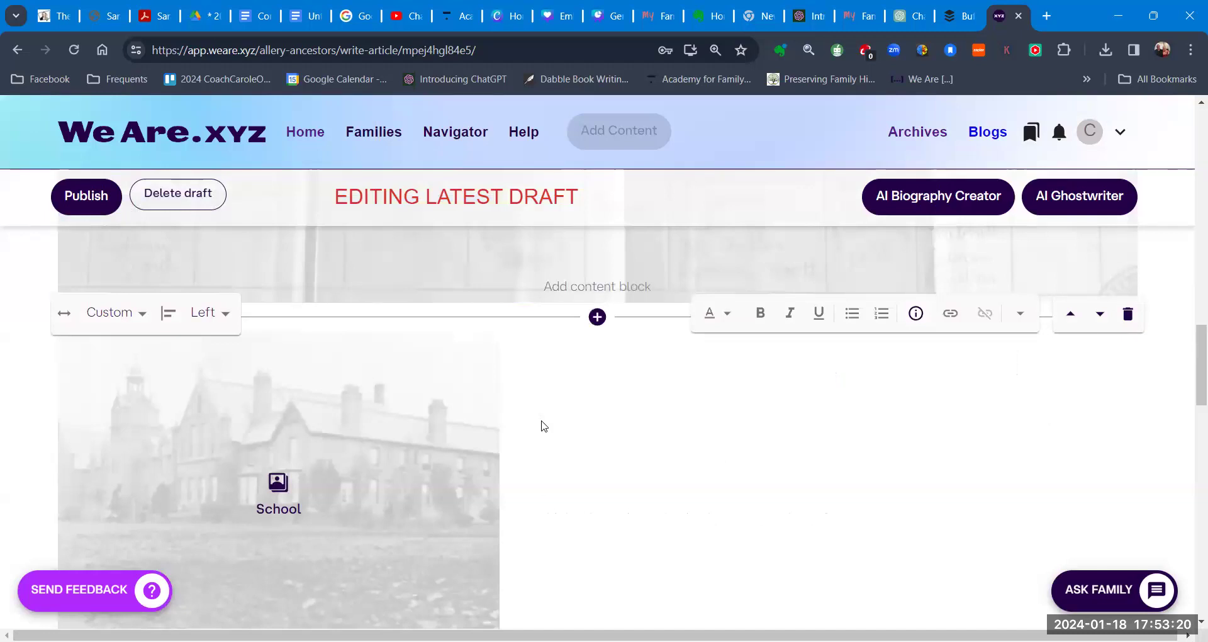
key("ctrl+v")
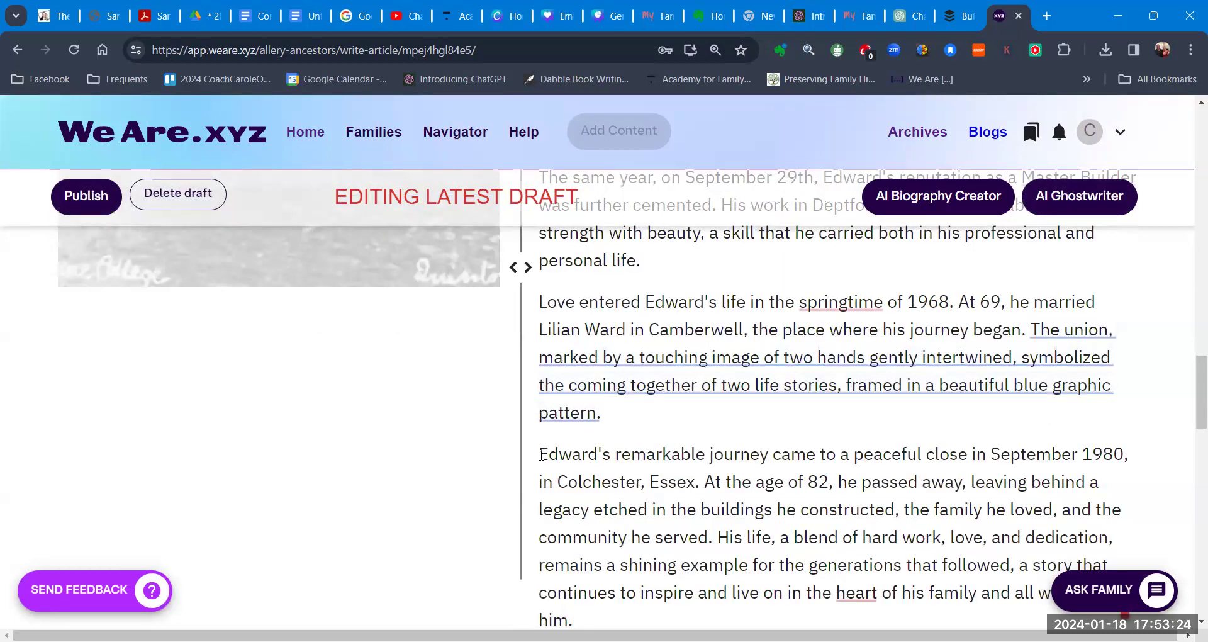
Step: Move the closing 'Edward's remarkable journey' paragraph into Their Final Years
left_click_drag(539, 453, 597, 607)
key("ctrl+c")
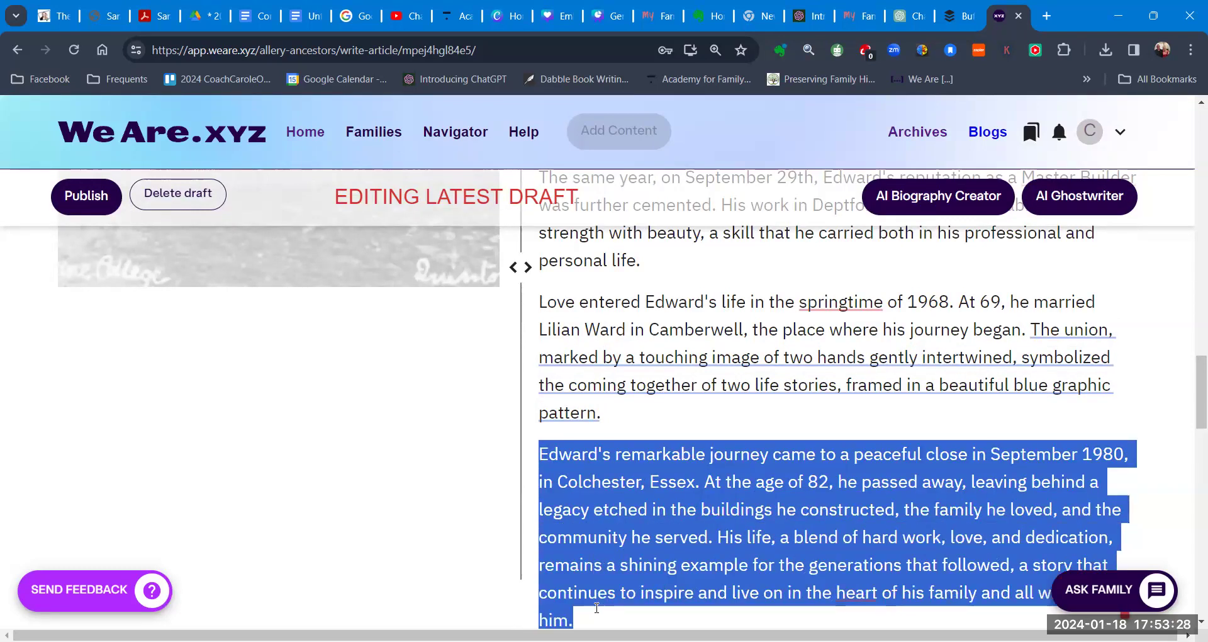
key("BackSpace")
scroll(410, 546, "down", 5)
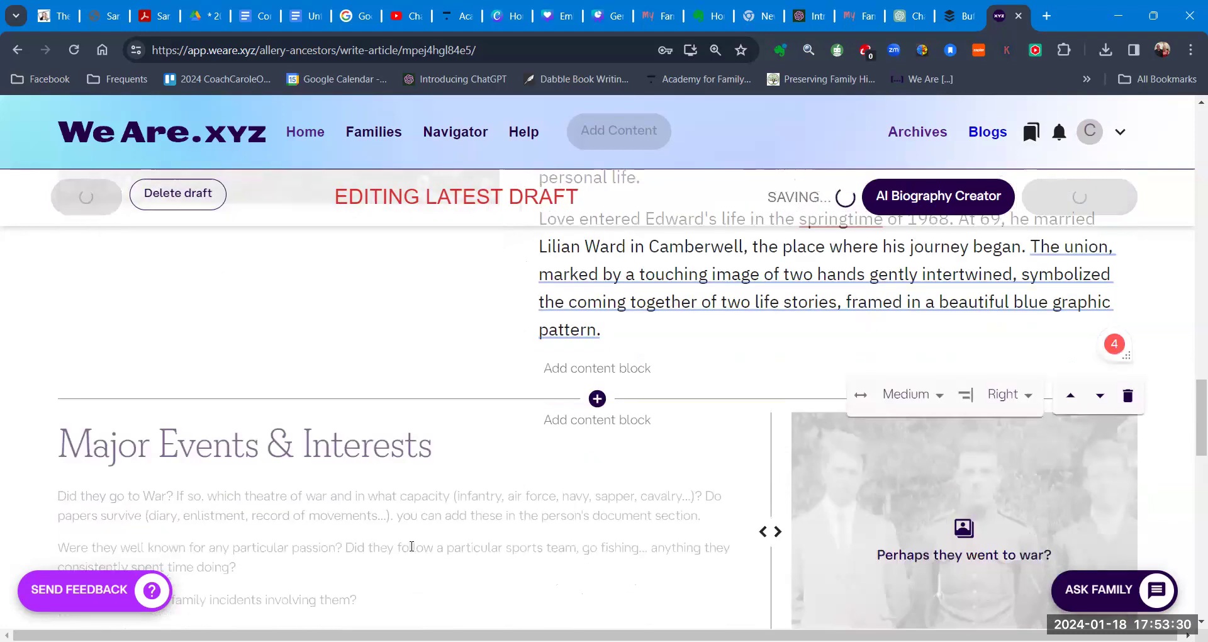
scroll(410, 546, "down", 5)
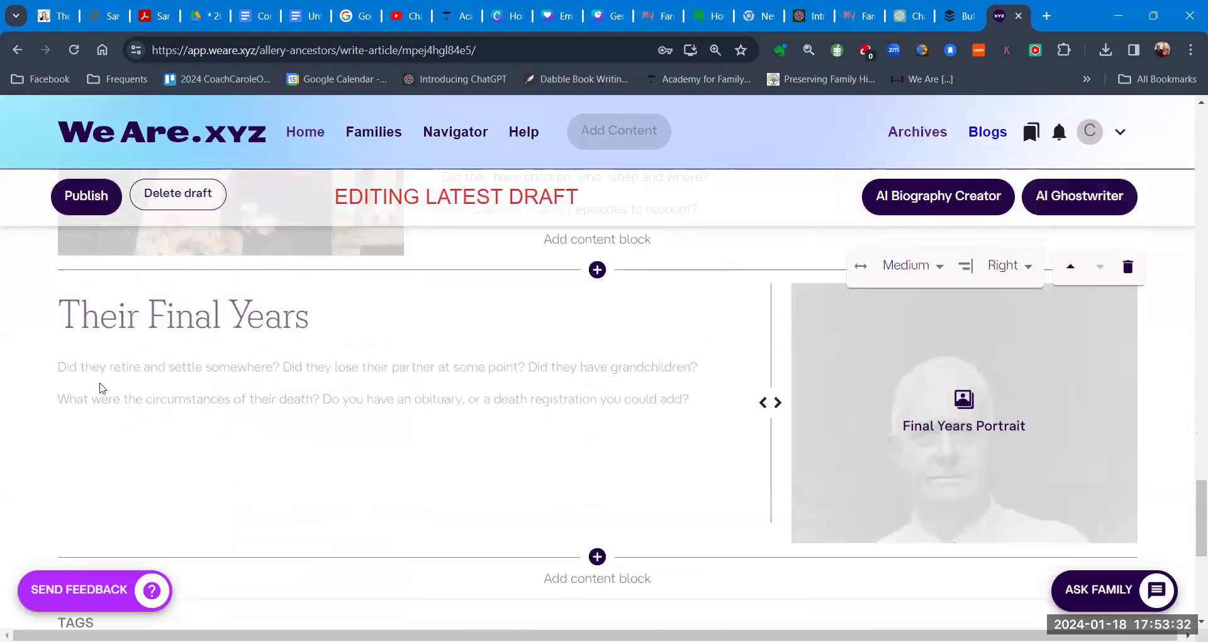
left_click(95, 386)
key("ctrl+v")
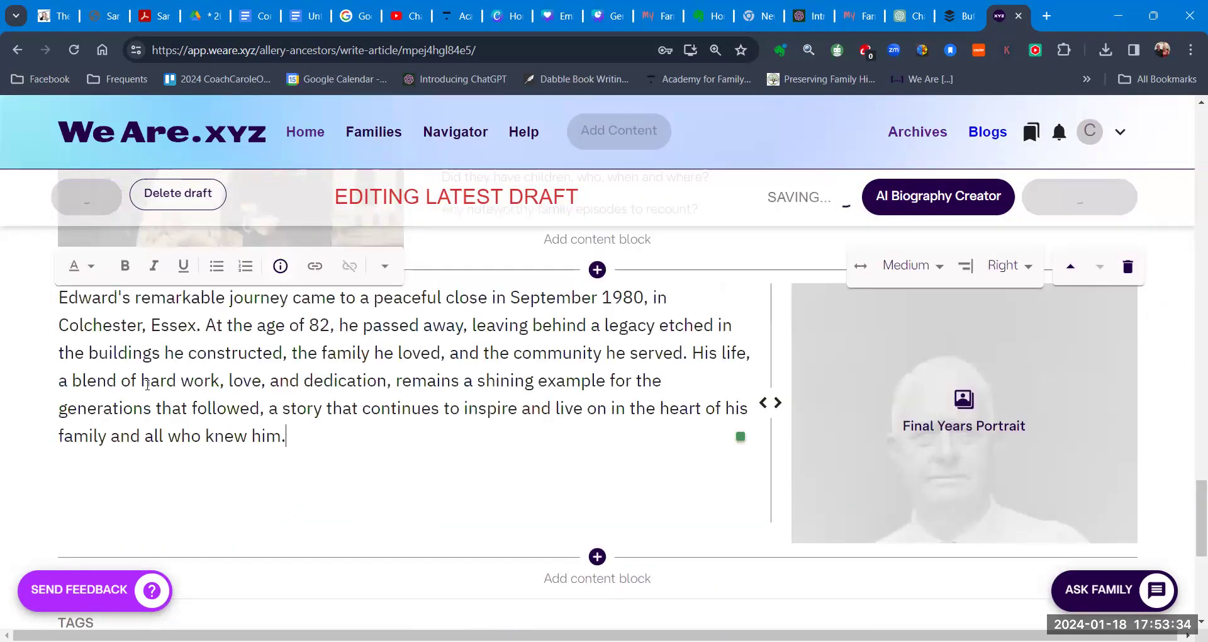
Step: Move the 'Love entered Edward's life' marriage paragraph into the Adult Life section
scroll(502, 440, "up", 5)
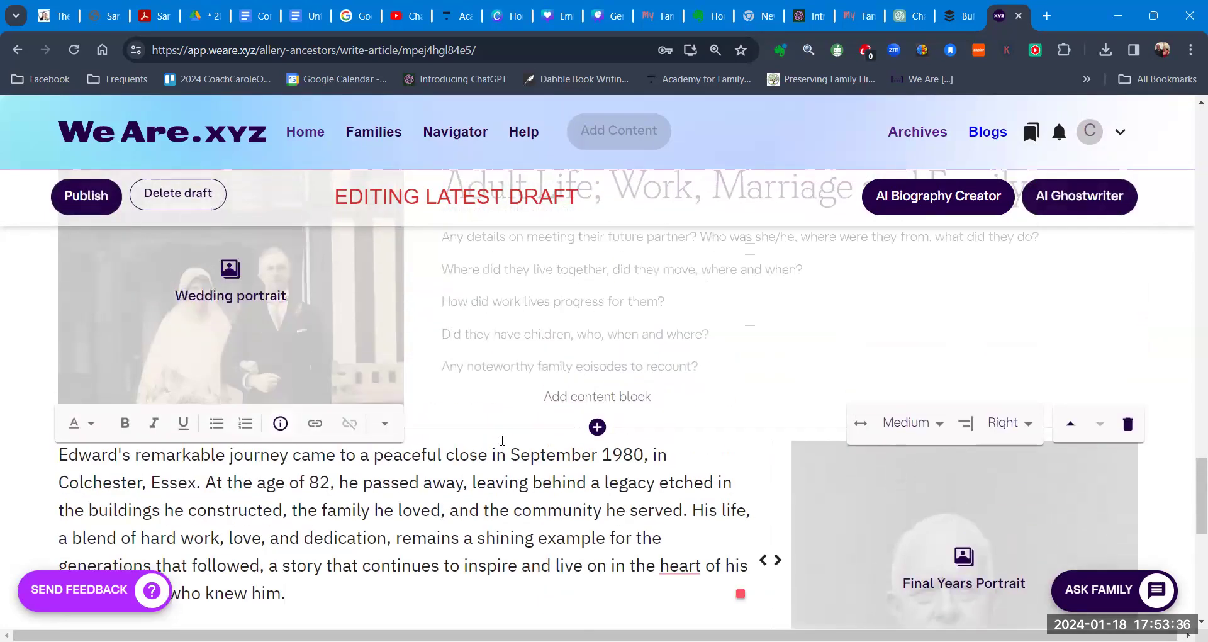
scroll(503, 443, "up", 10)
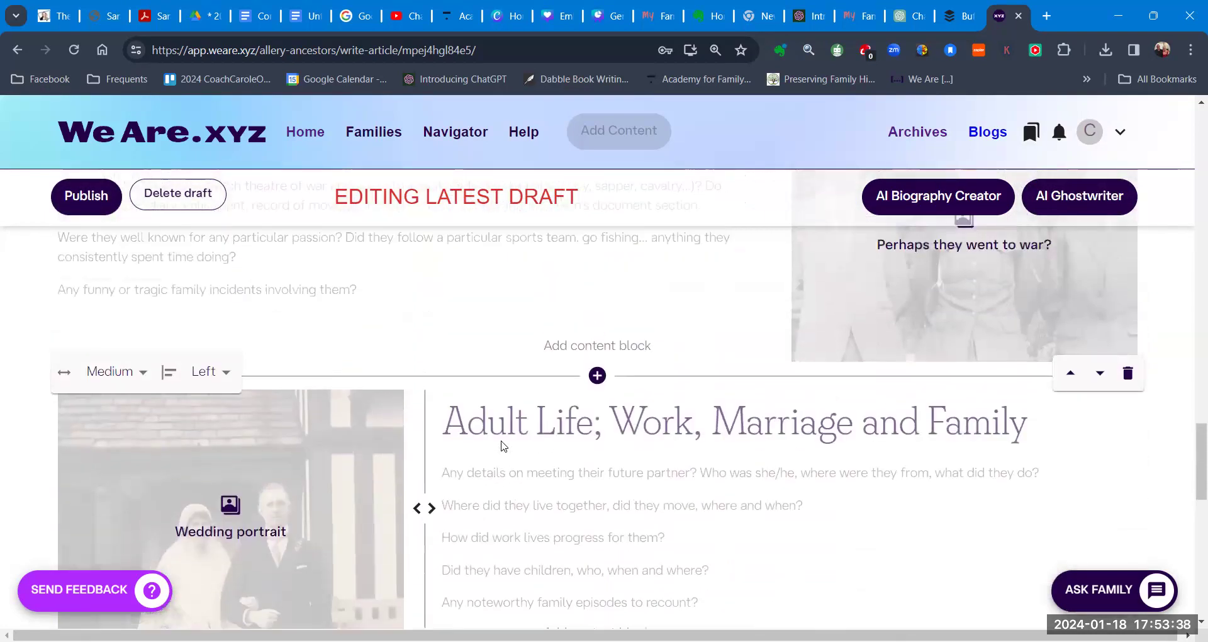
scroll(502, 440, "up", 2)
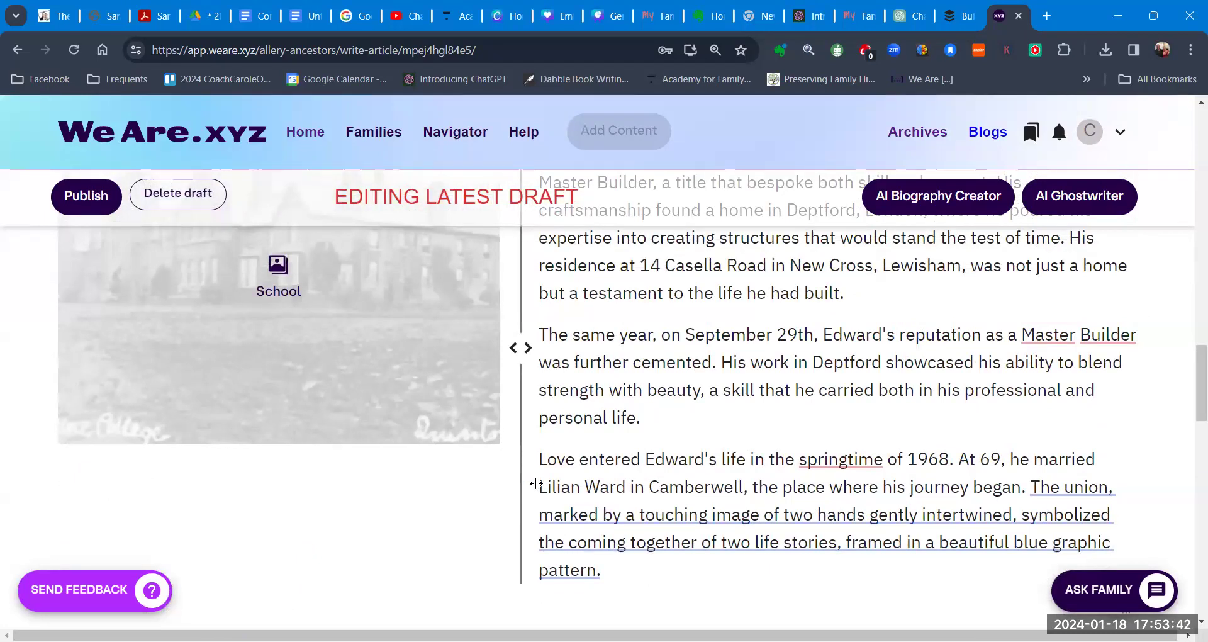
left_click_drag(540, 459, 628, 586)
key("ctrl+c")
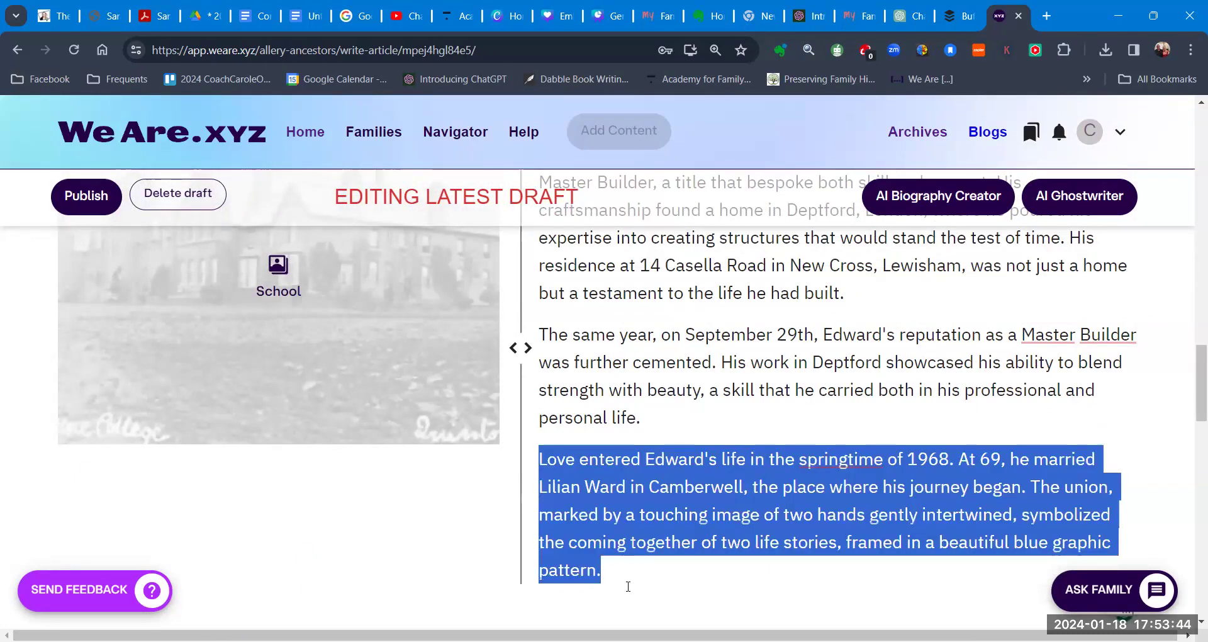
key("BackSpace")
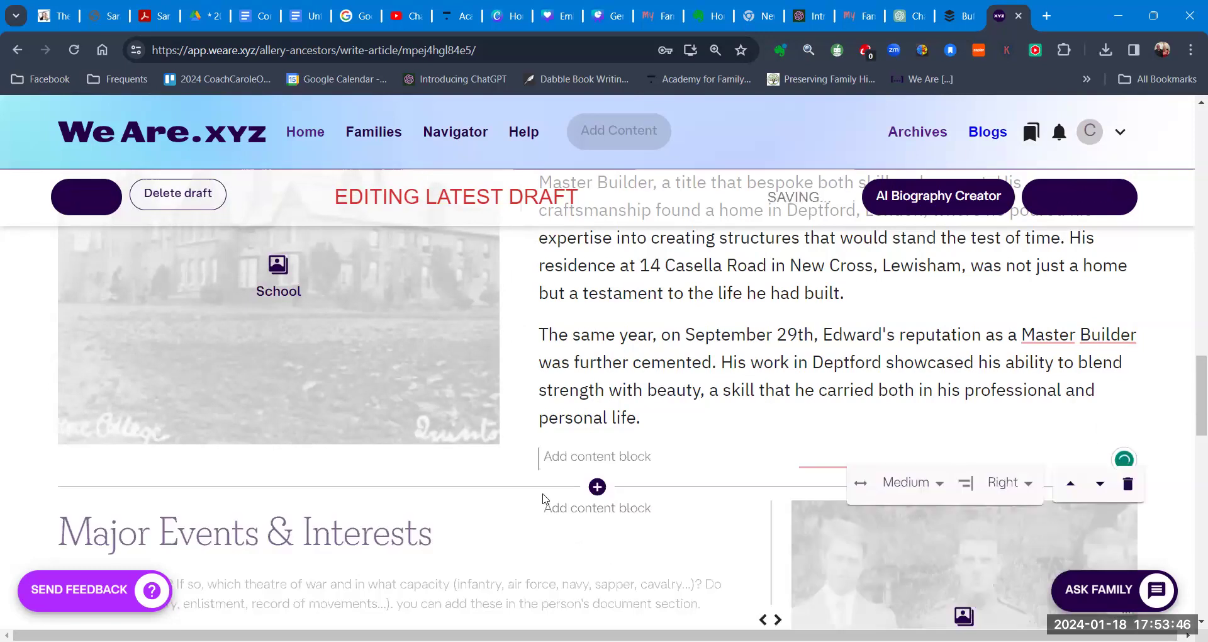
scroll(541, 497, "down", 7)
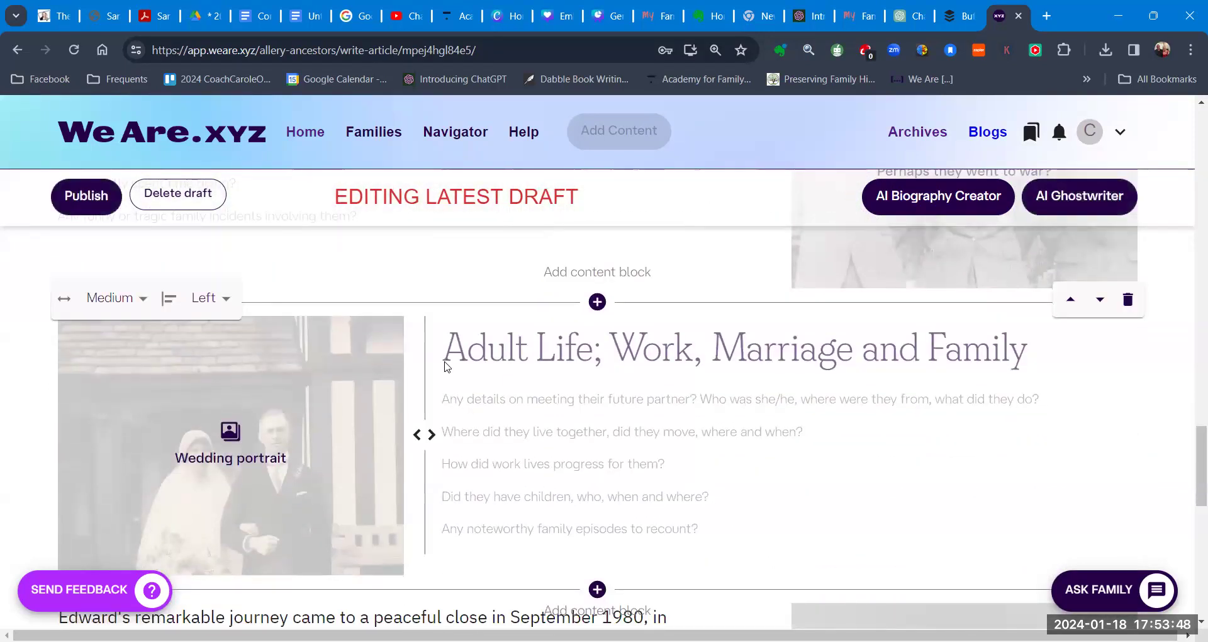
left_click(478, 376)
key("ctrl+v")
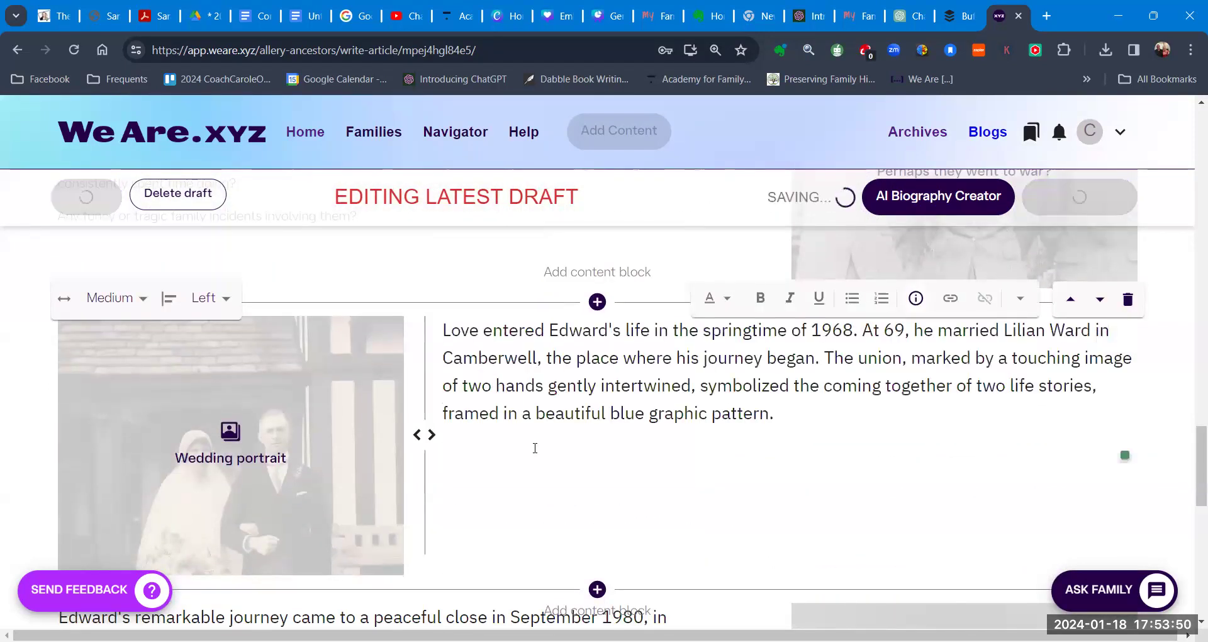
scroll(520, 460, "up", 2)
scroll(521, 462, "up", 4)
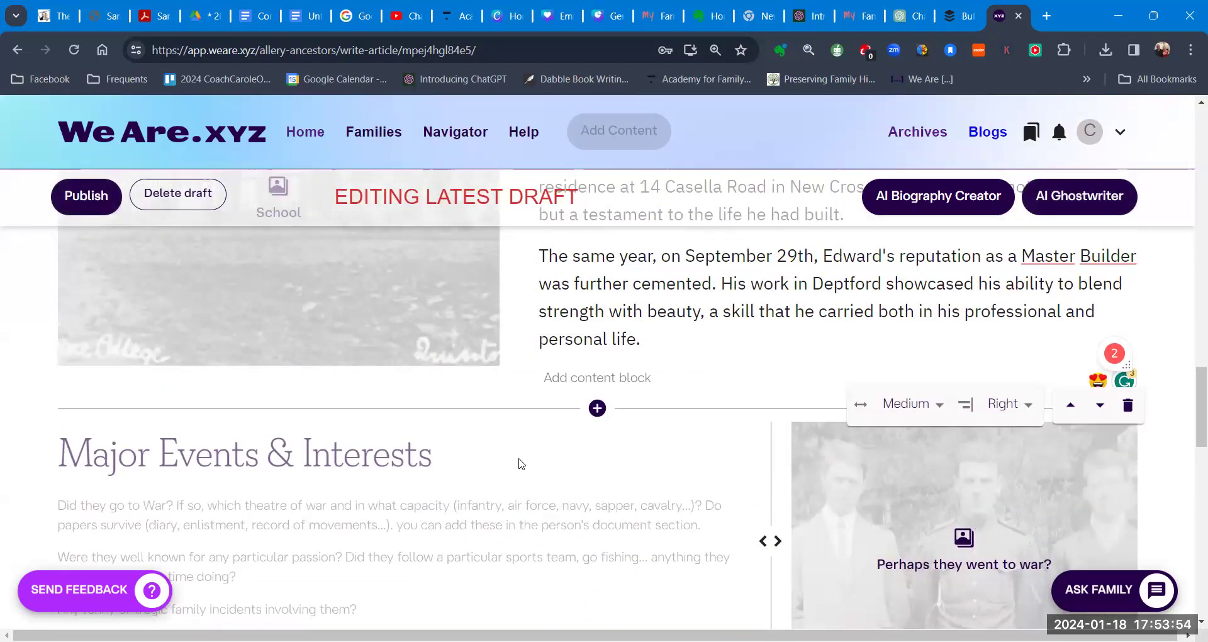
Step: Scroll up to the draft's opening section with the heading and Edward's 1898 birth paragraphs
scroll(521, 464, "up", 4)
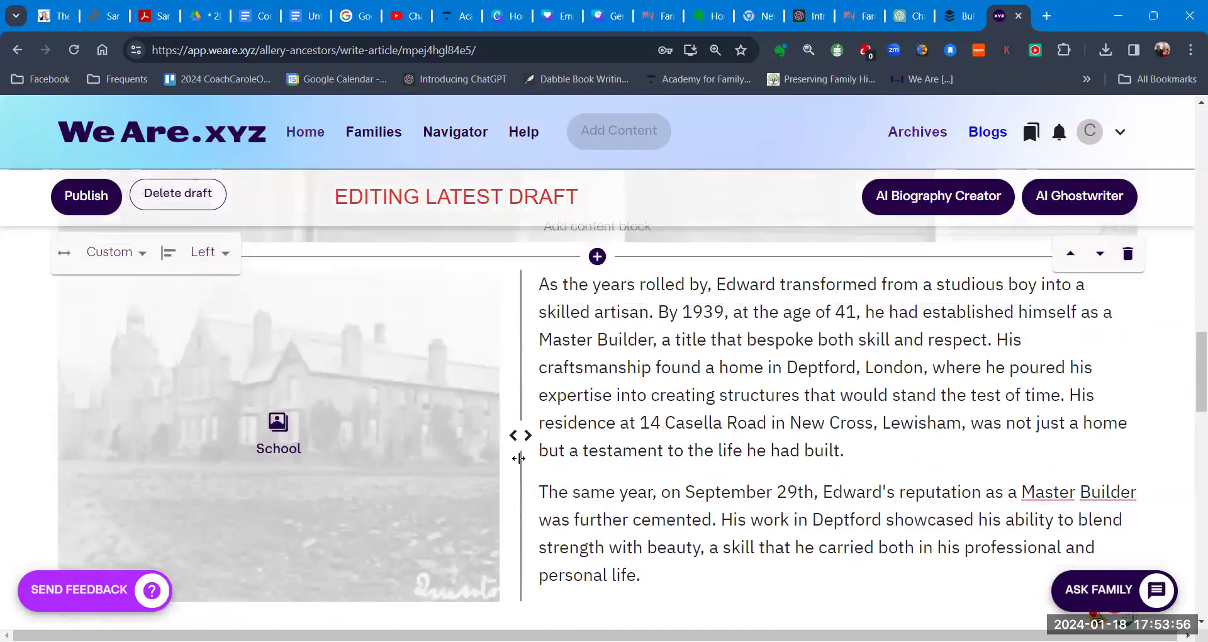
scroll(519, 458, "up", 3)
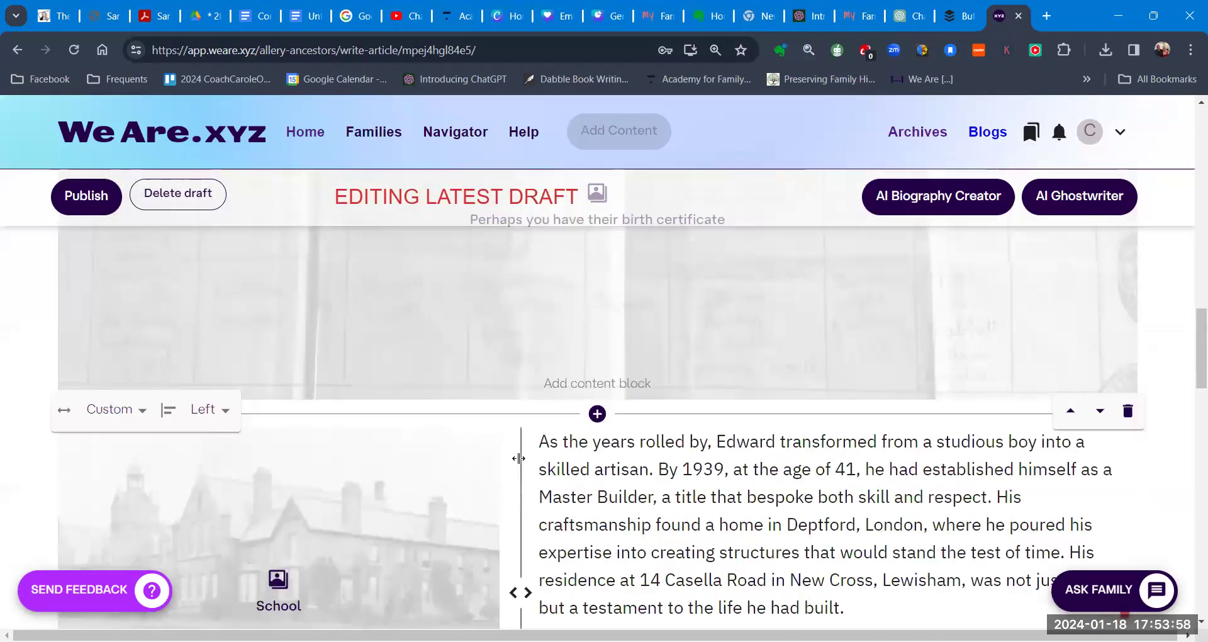
scroll(518, 458, "up", 10)
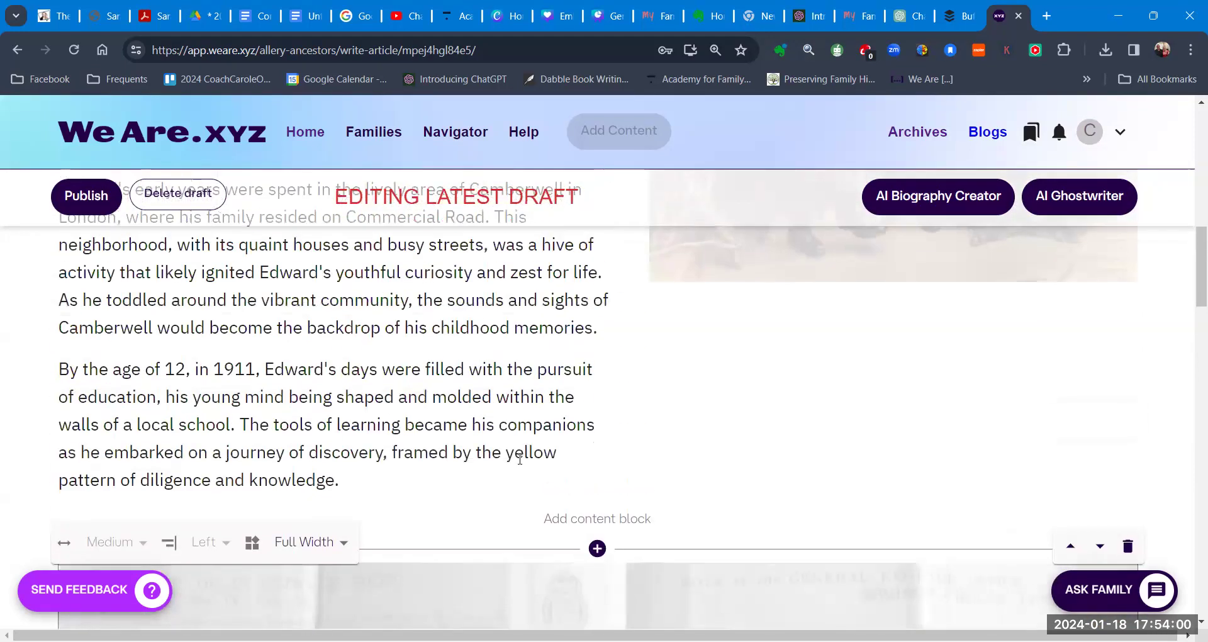
scroll(350, 461, "up", 4)
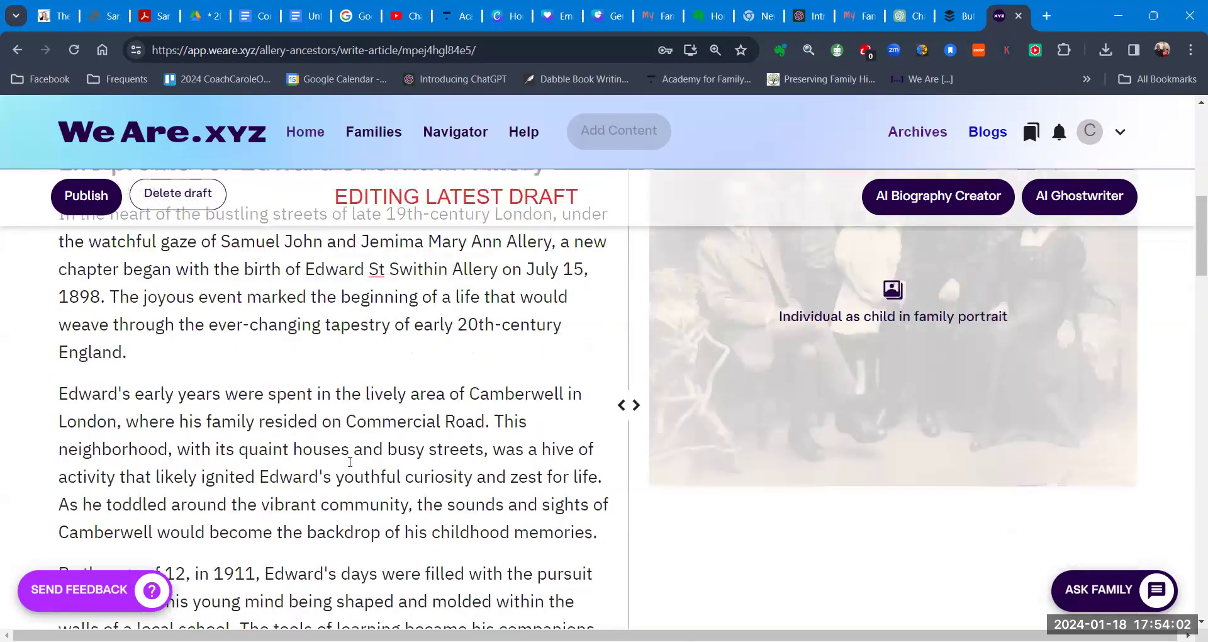
scroll(323, 434, "up", 2)
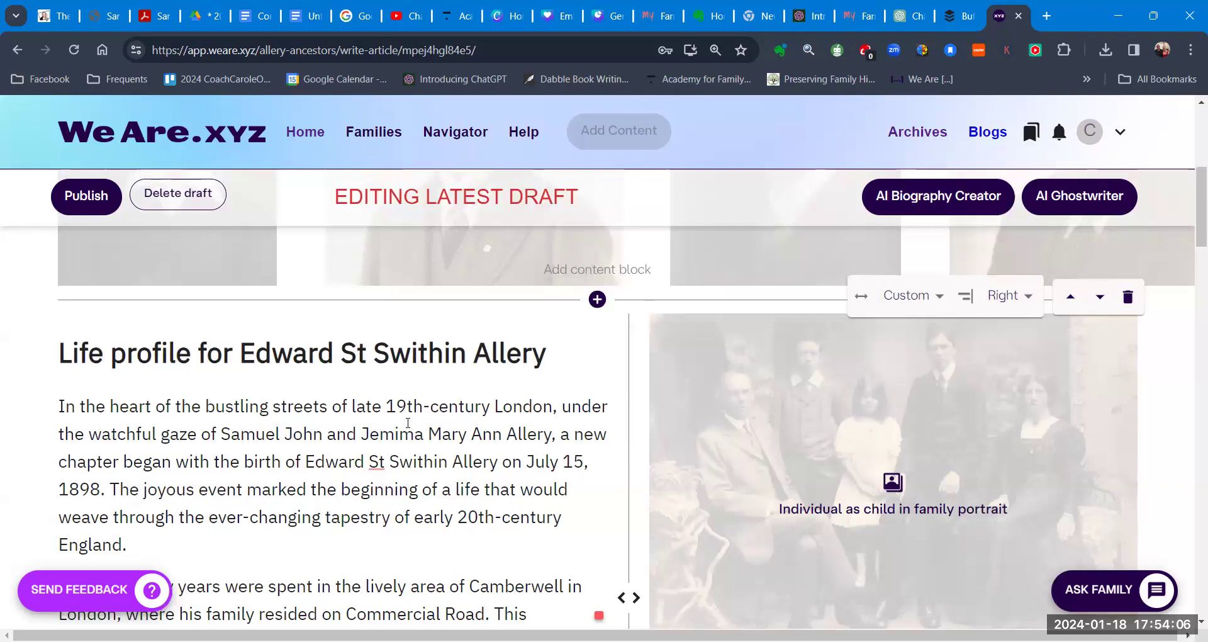
scroll(405, 426, "up", 5)
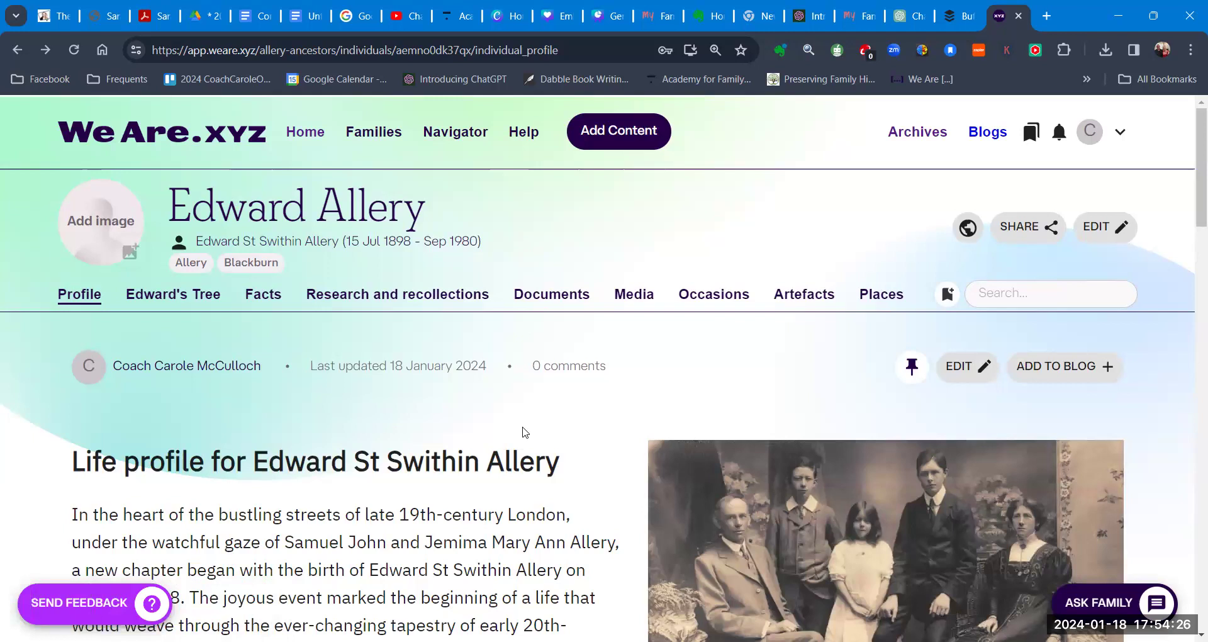
scroll(597, 472, "down", 2)
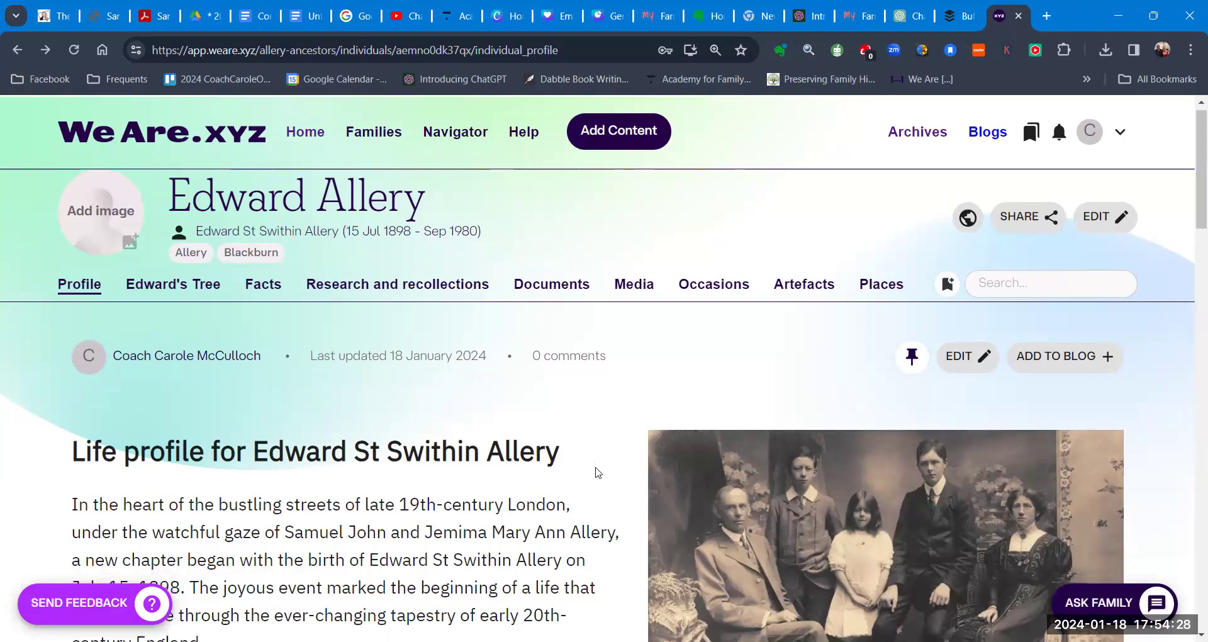
scroll(597, 472, "down", 1)
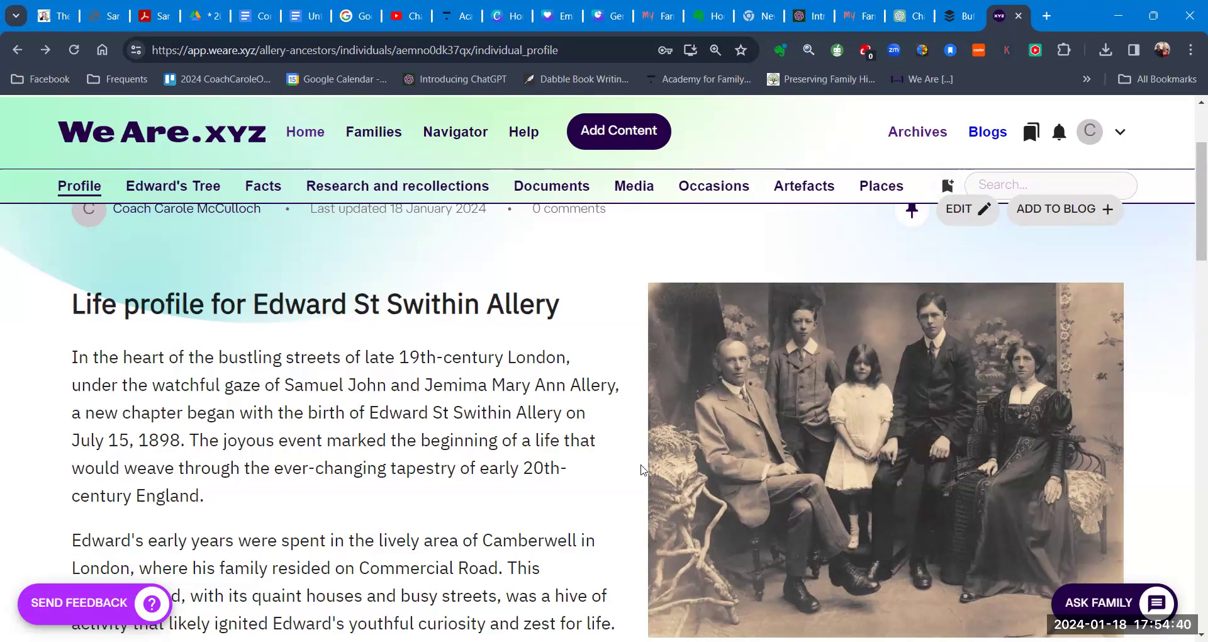
scroll(597, 469, "down", 5)
scroll(591, 469, "down", 5)
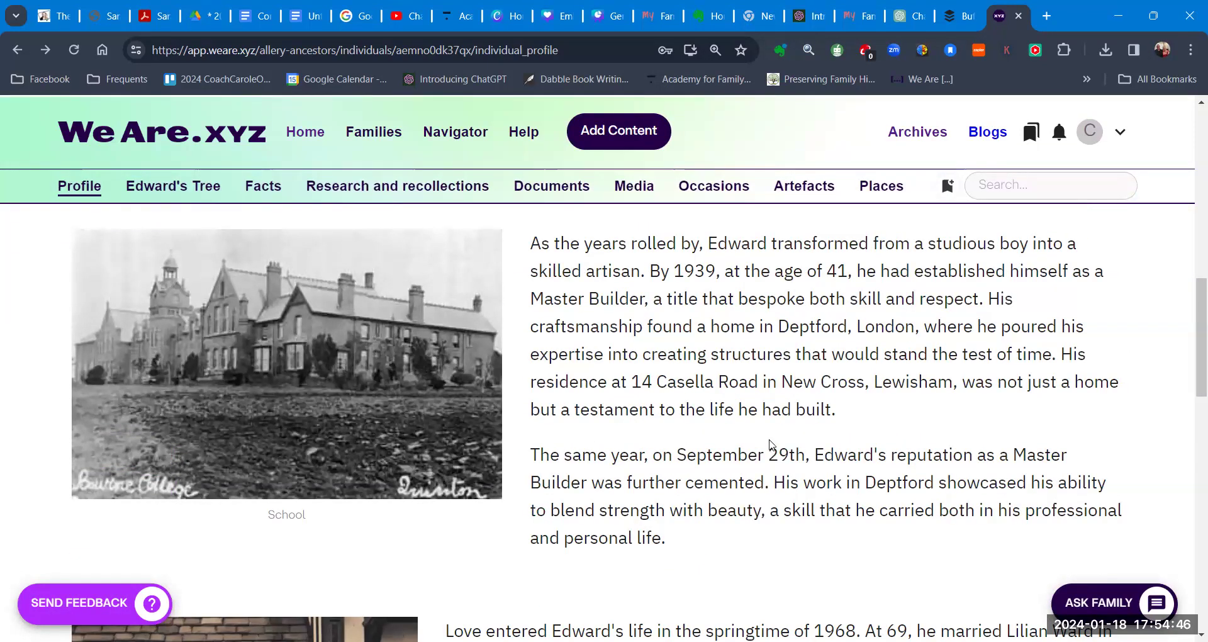
scroll(771, 444, "down", 1)
scroll(771, 444, "down", 7)
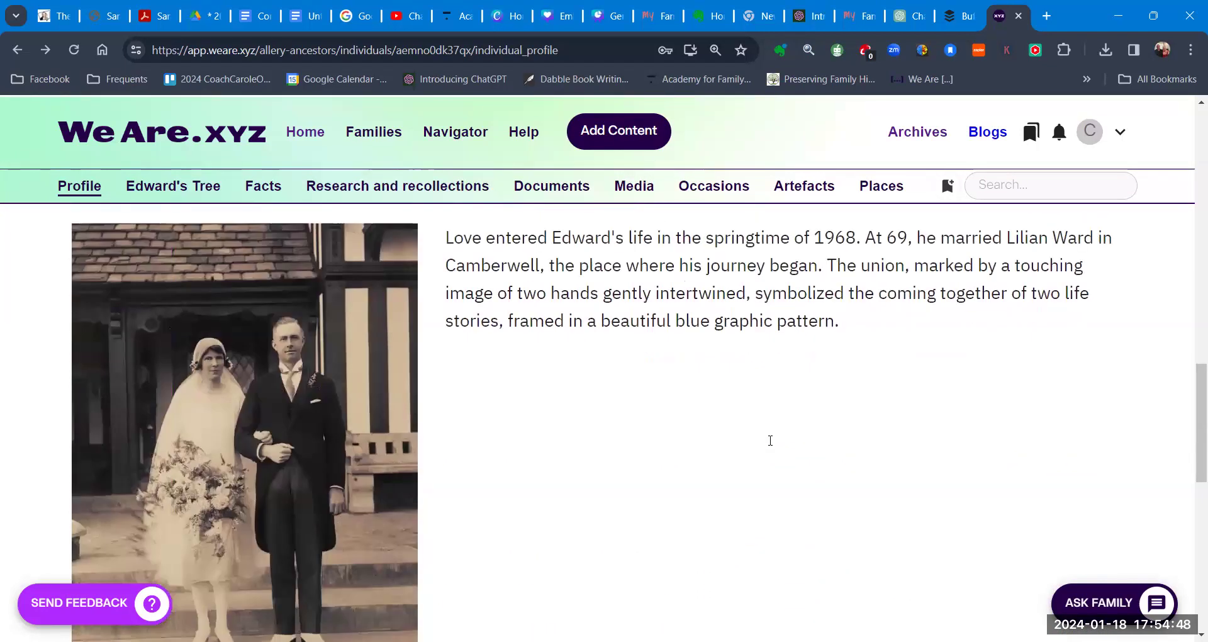
scroll(771, 444, "down", 5)
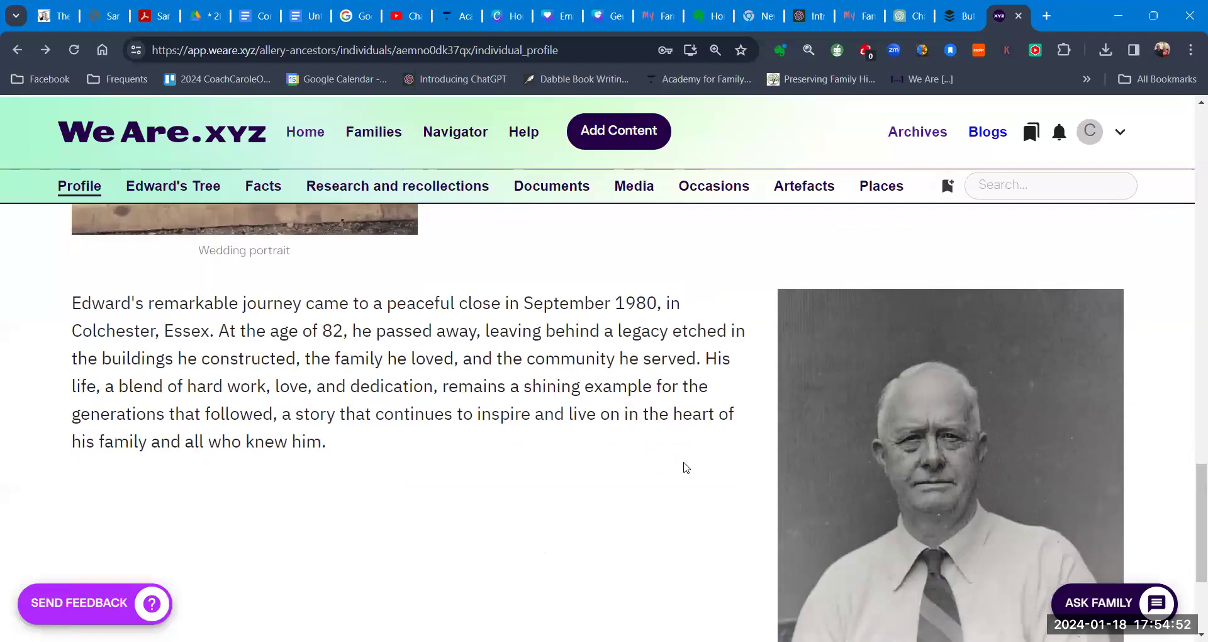
scroll(685, 467, "down", 2)
scroll(686, 468, "up", 6)
scroll(686, 468, "up", 20)
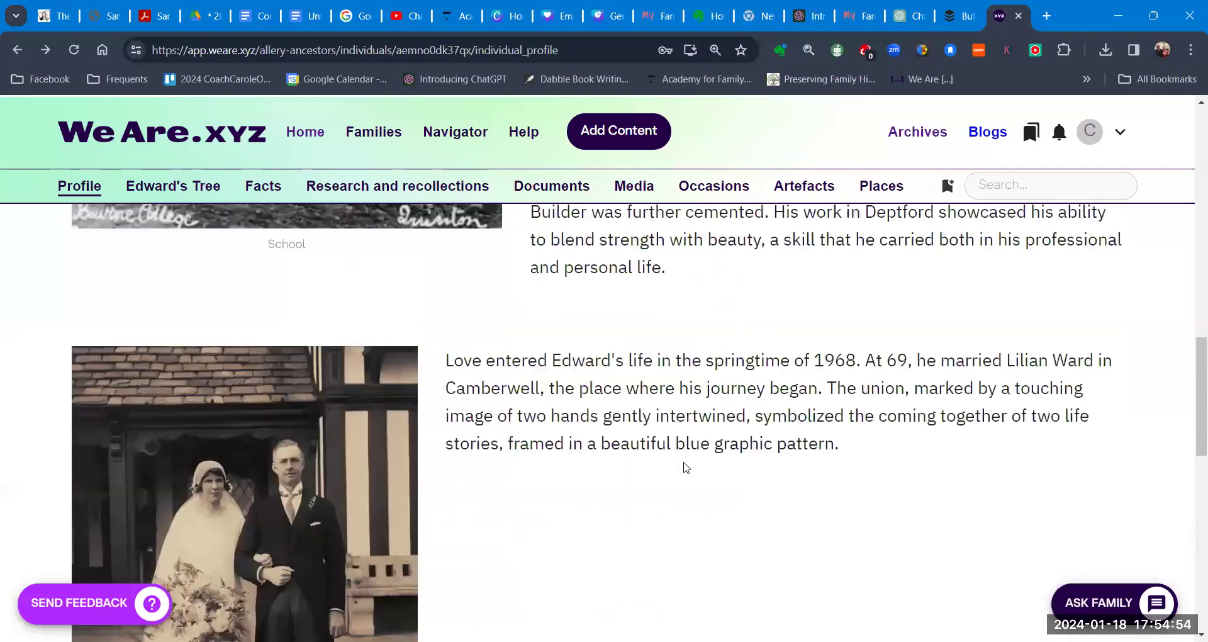
scroll(686, 468, "up", 3)
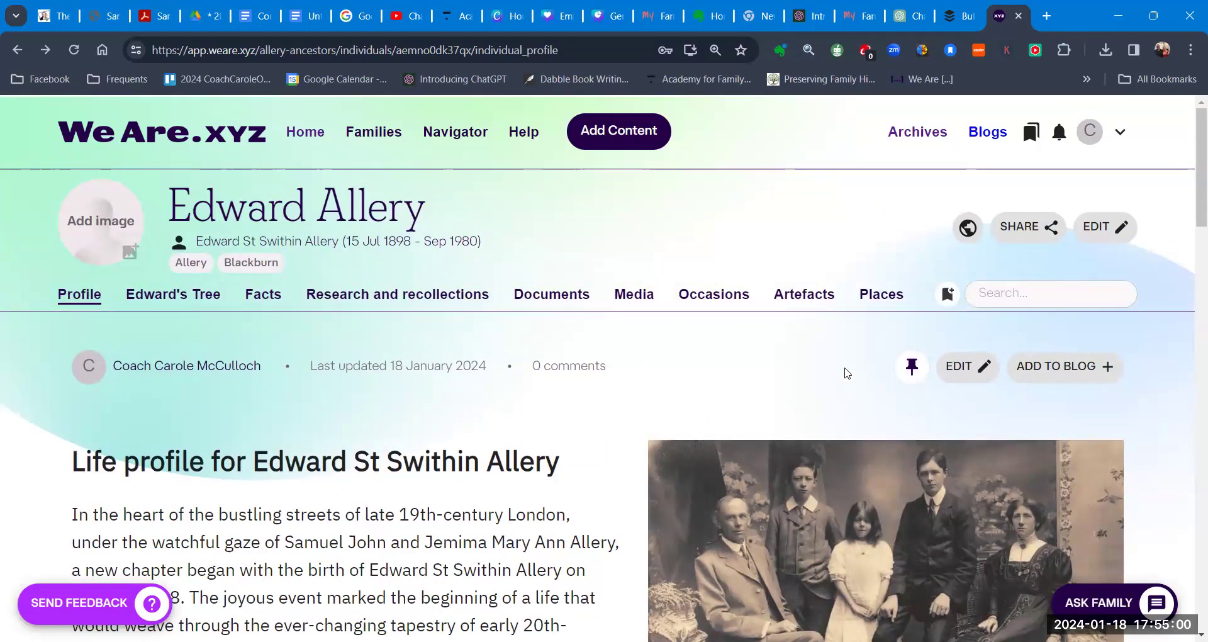
left_click(1023, 231)
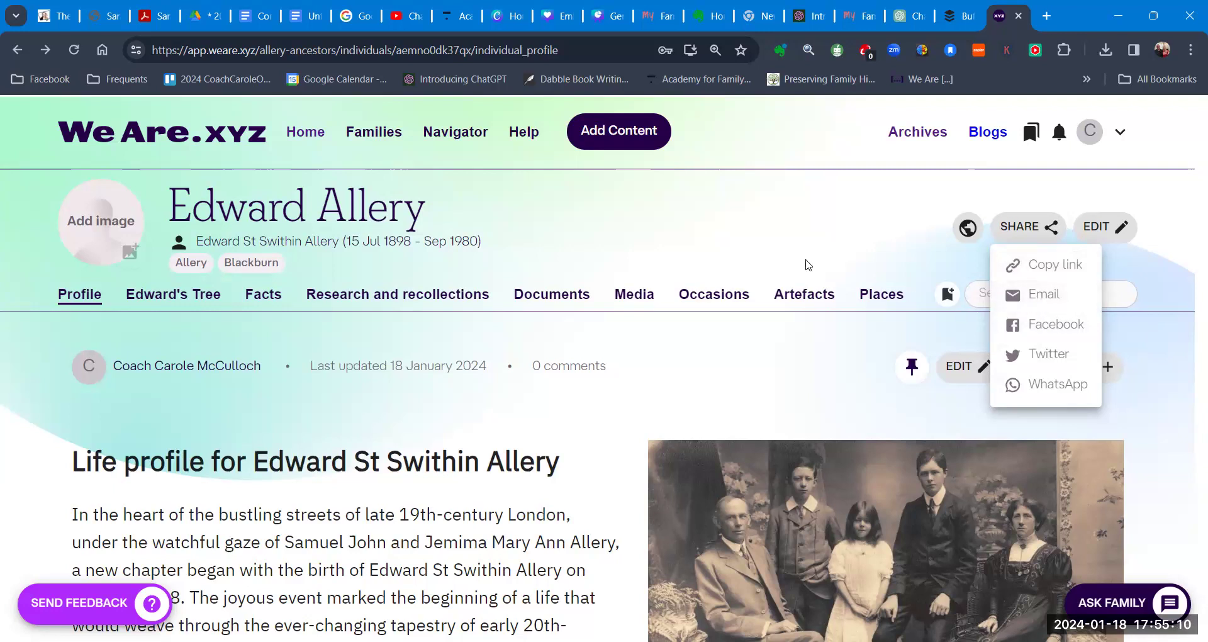
left_click(668, 222)
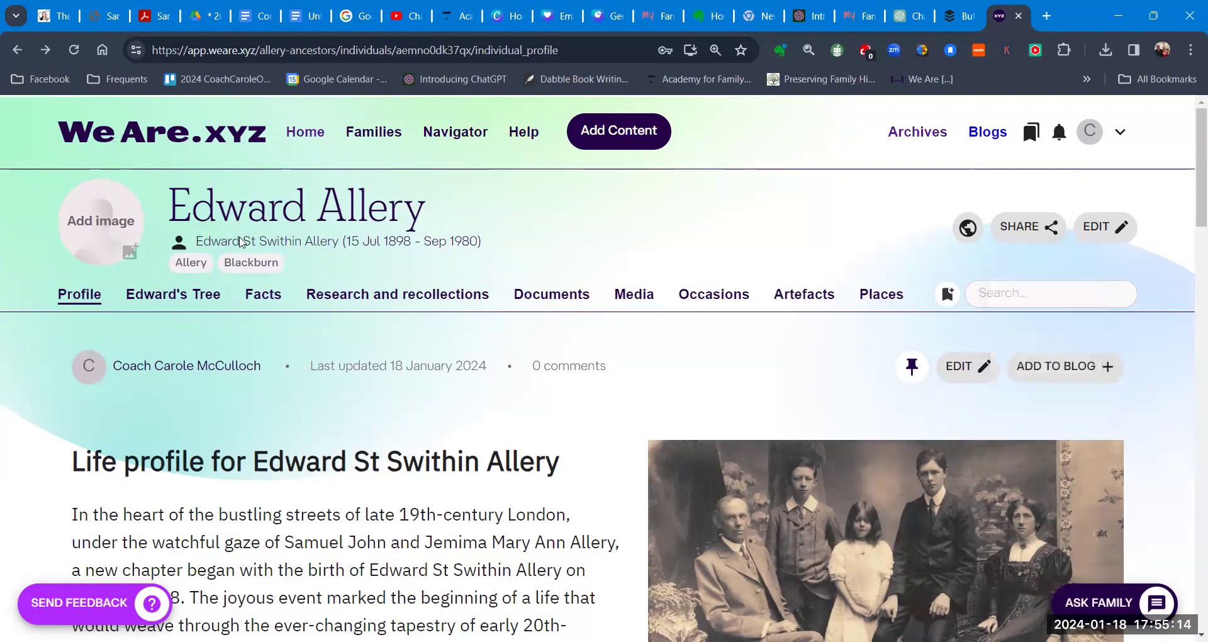
left_click(130, 252)
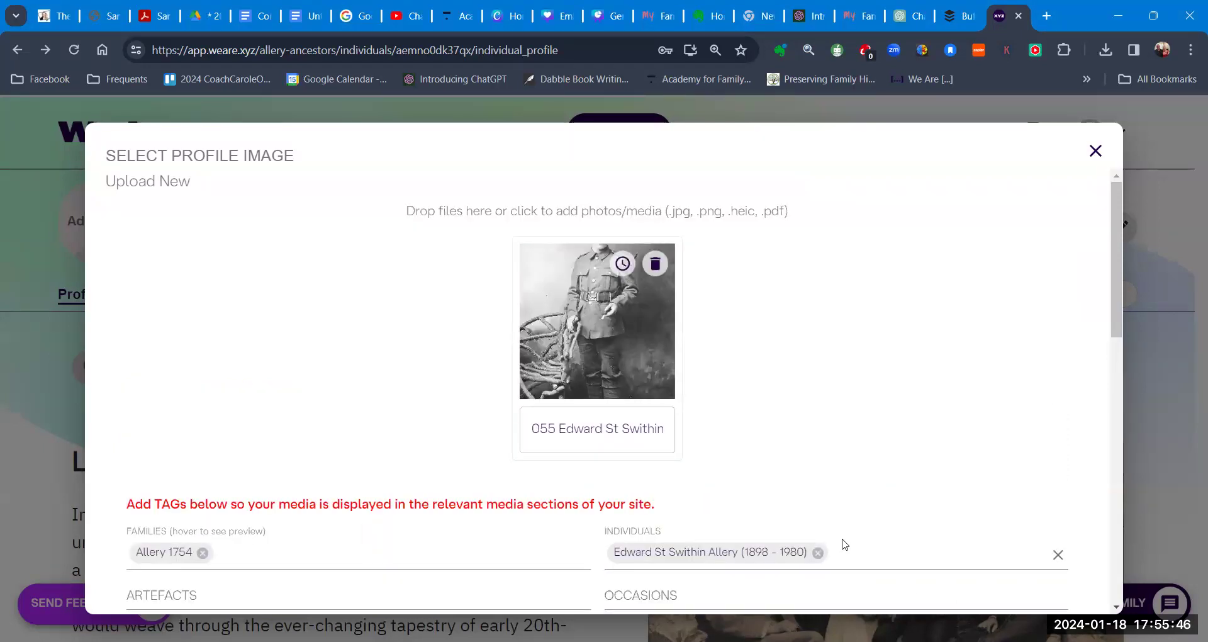
scroll(844, 543, "down", 1)
left_click(981, 587)
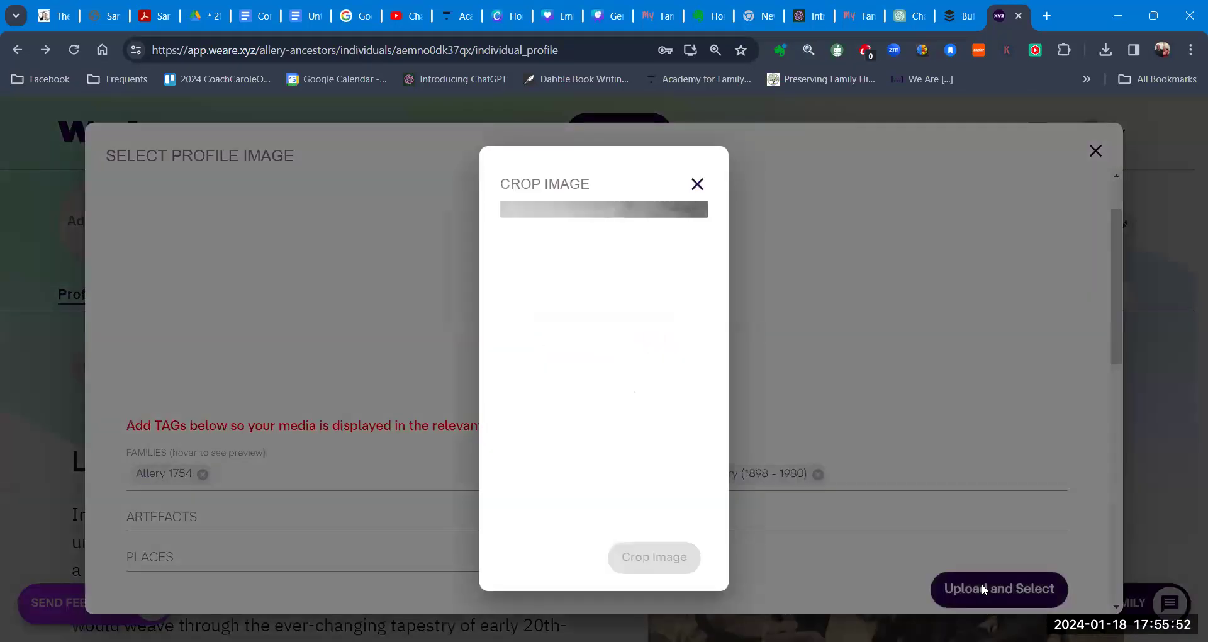
left_click_drag(619, 349, 621, 363)
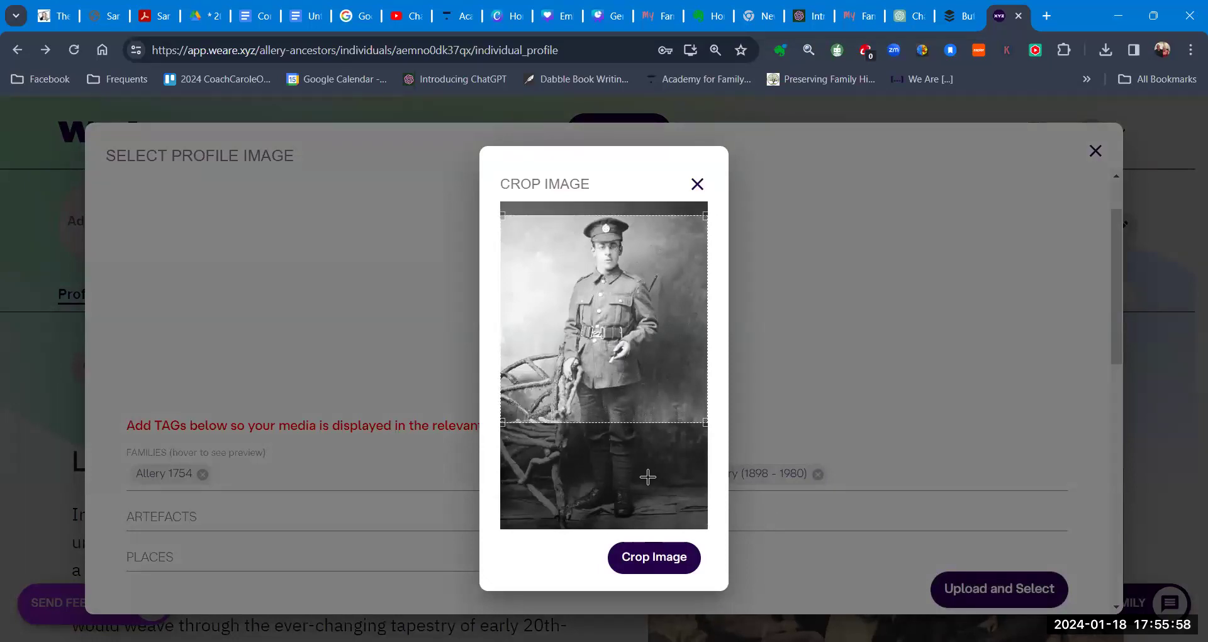
left_click(671, 565)
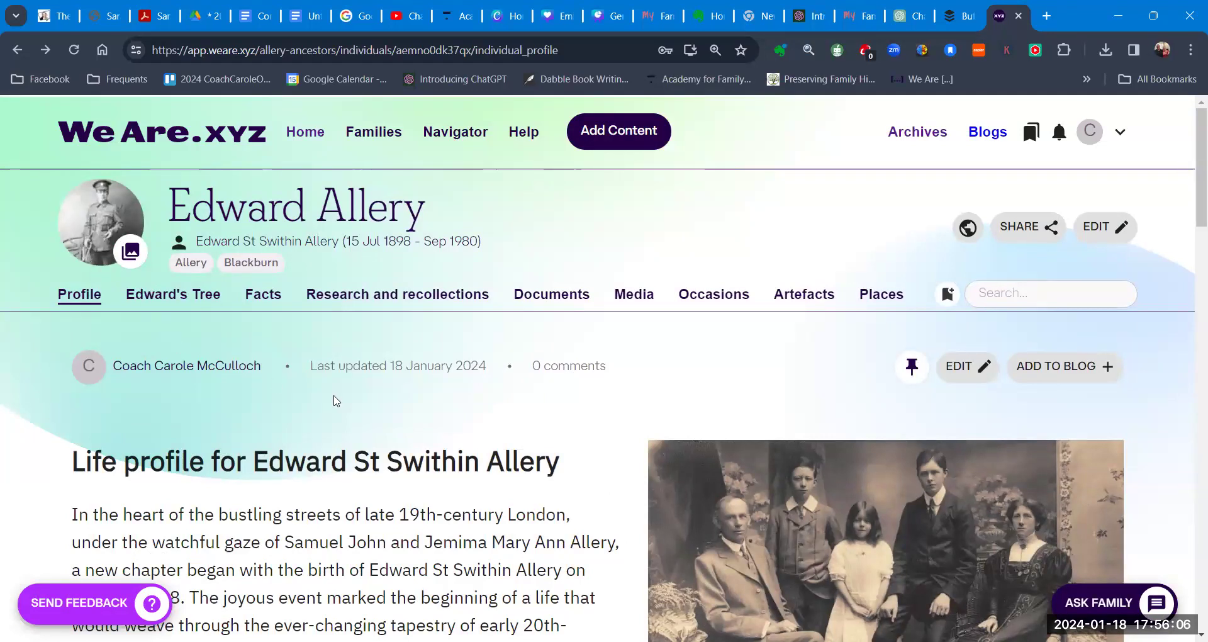
Step: Review the published life profile from 1898 birth to 1980 death, then return toward the top
scroll(531, 419, "down", 12)
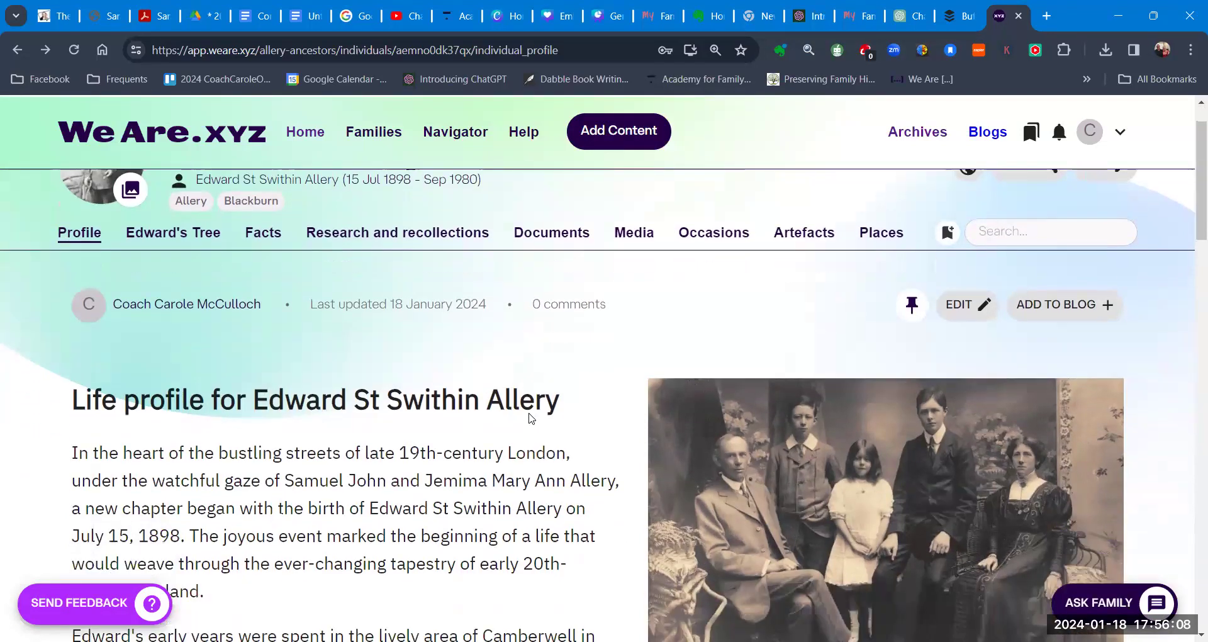
scroll(532, 418, "down", 3)
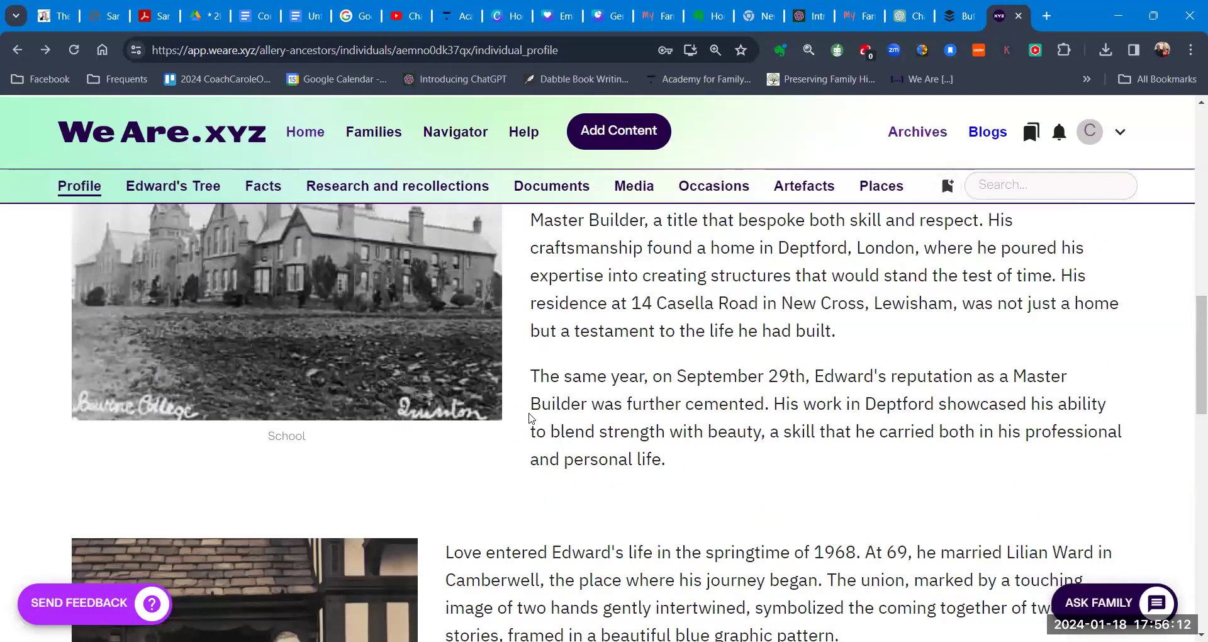
scroll(532, 418, "down", 10)
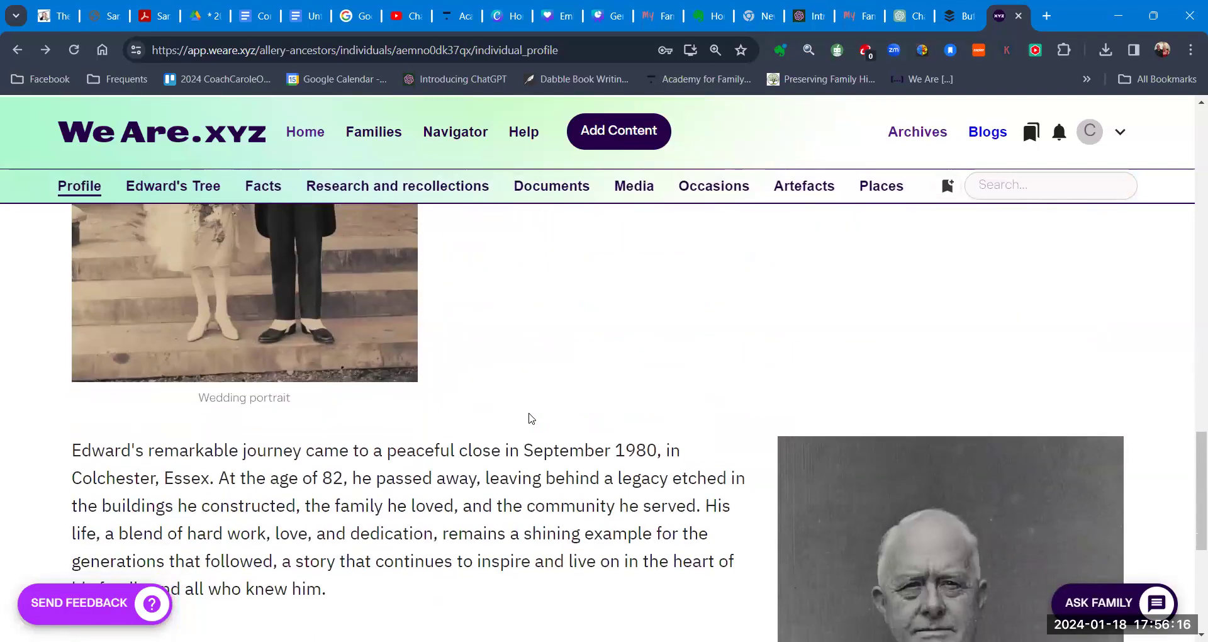
scroll(530, 417, "down", 1)
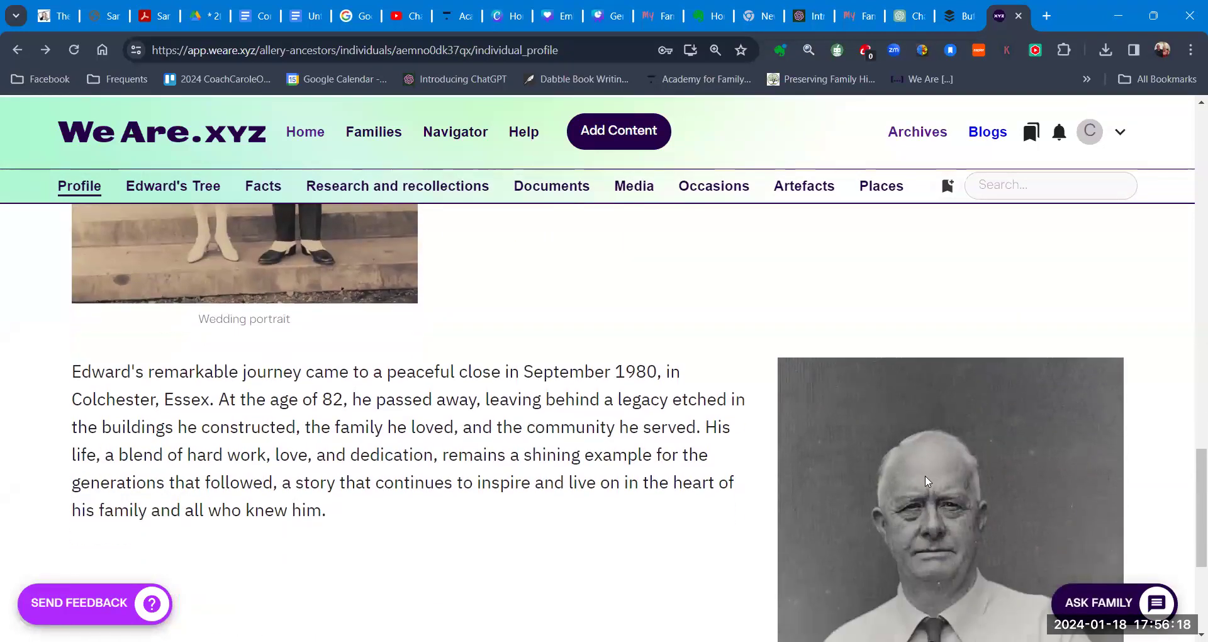
scroll(676, 466, "up", 5)
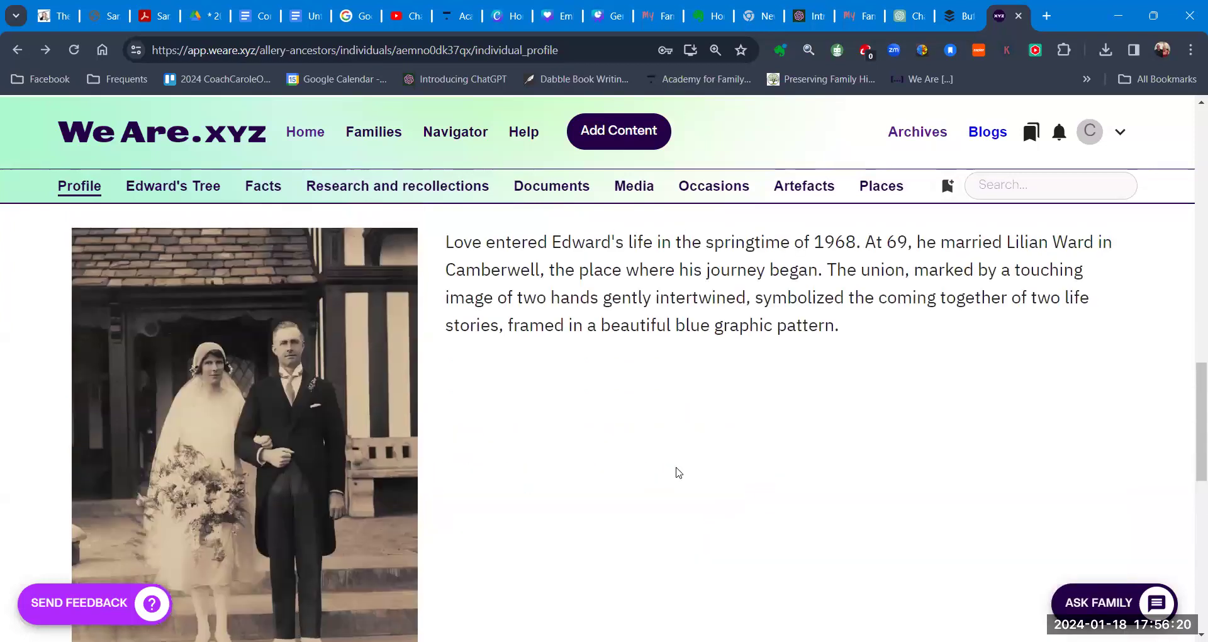
scroll(677, 467, "up", 10)
scroll(676, 470, "up", 4)
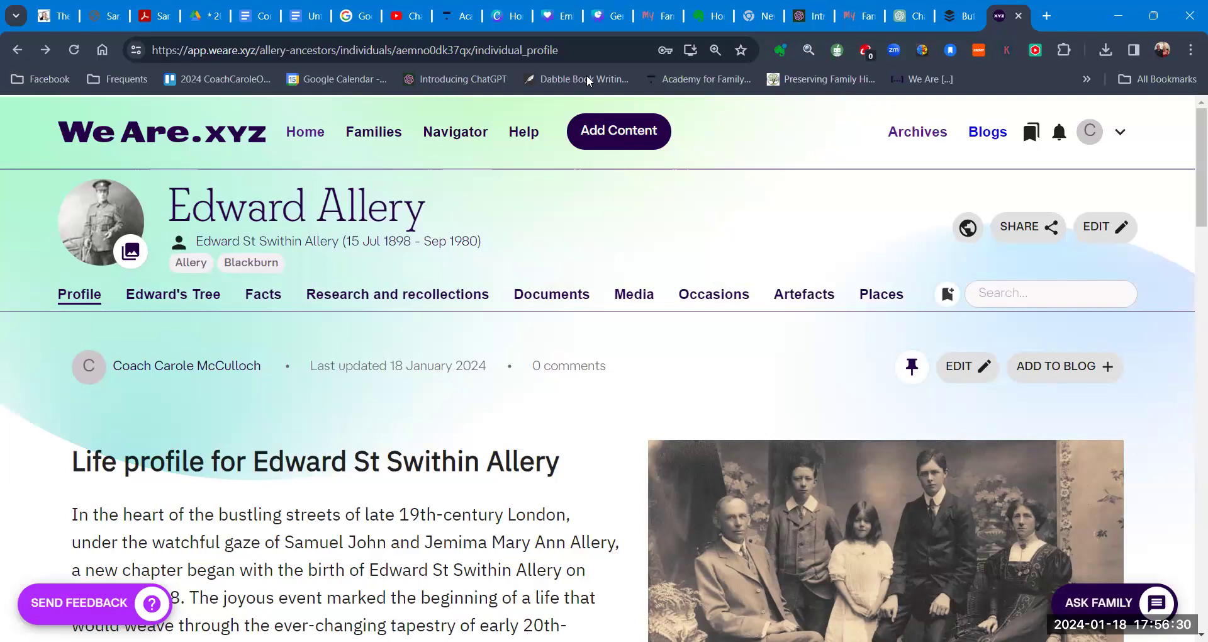
Step: Return to the ChatGPT Family Historian chat at the start of Edward's generated biography
left_click(857, 17)
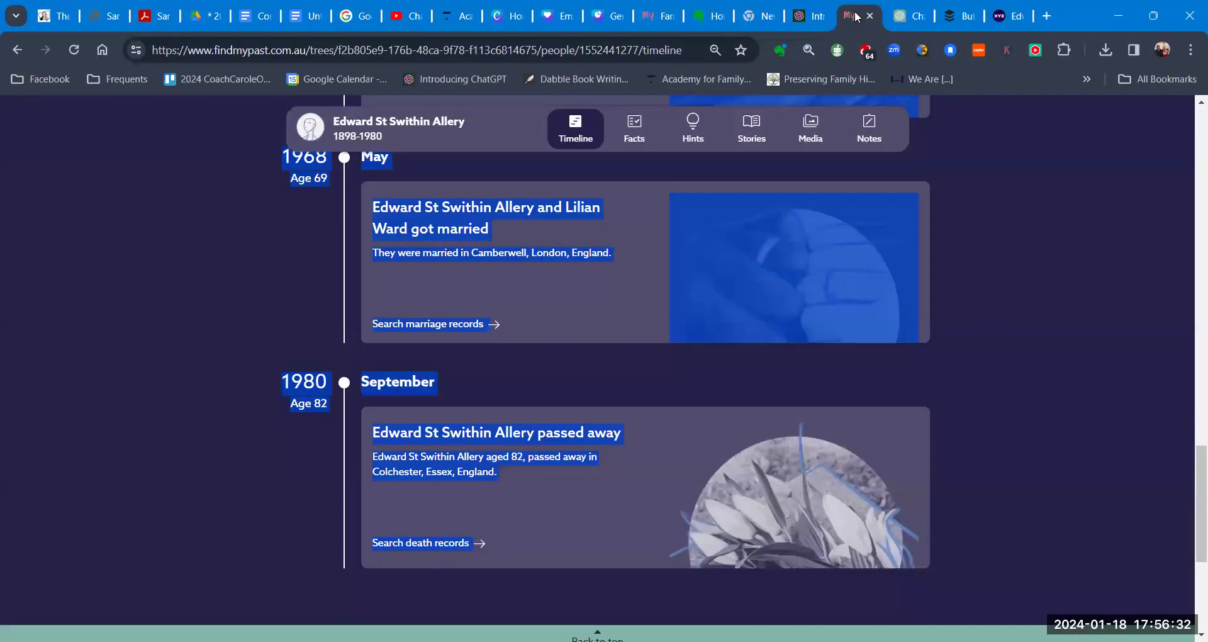
left_click(912, 19)
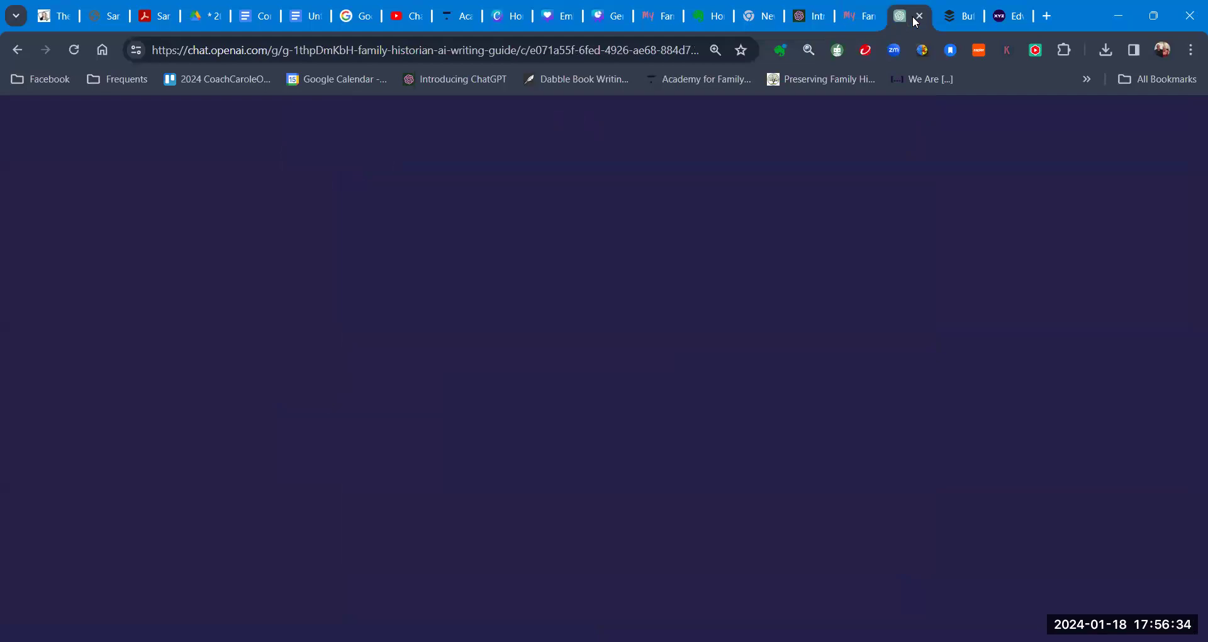
scroll(685, 291, "up", 6)
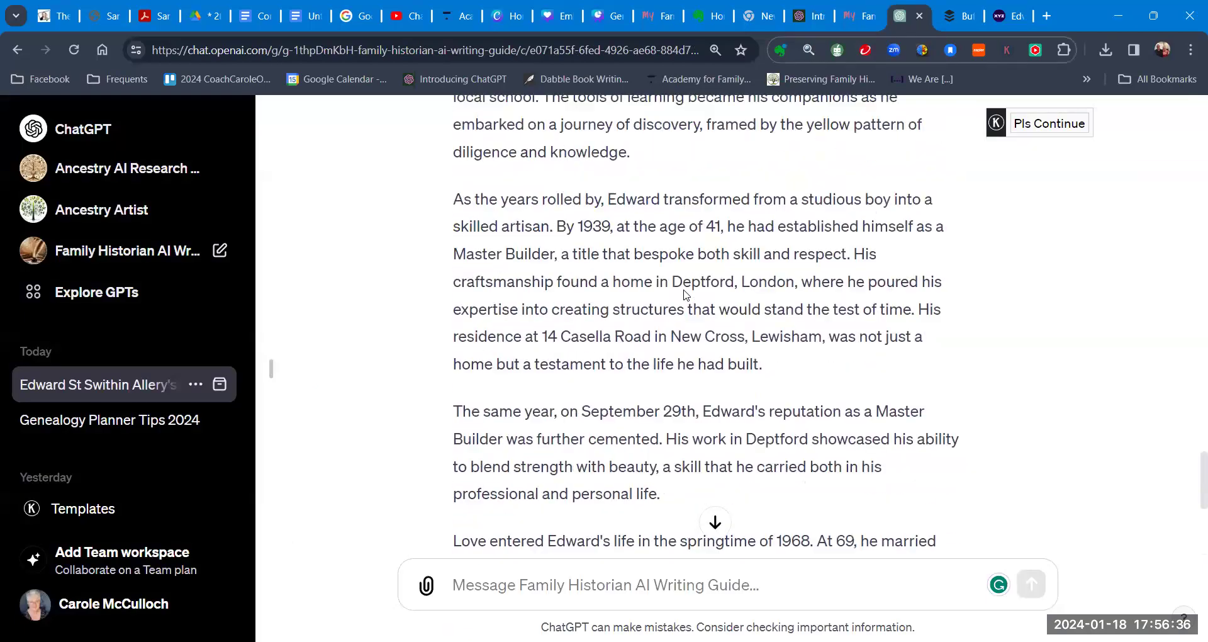
scroll(685, 290, "up", 8)
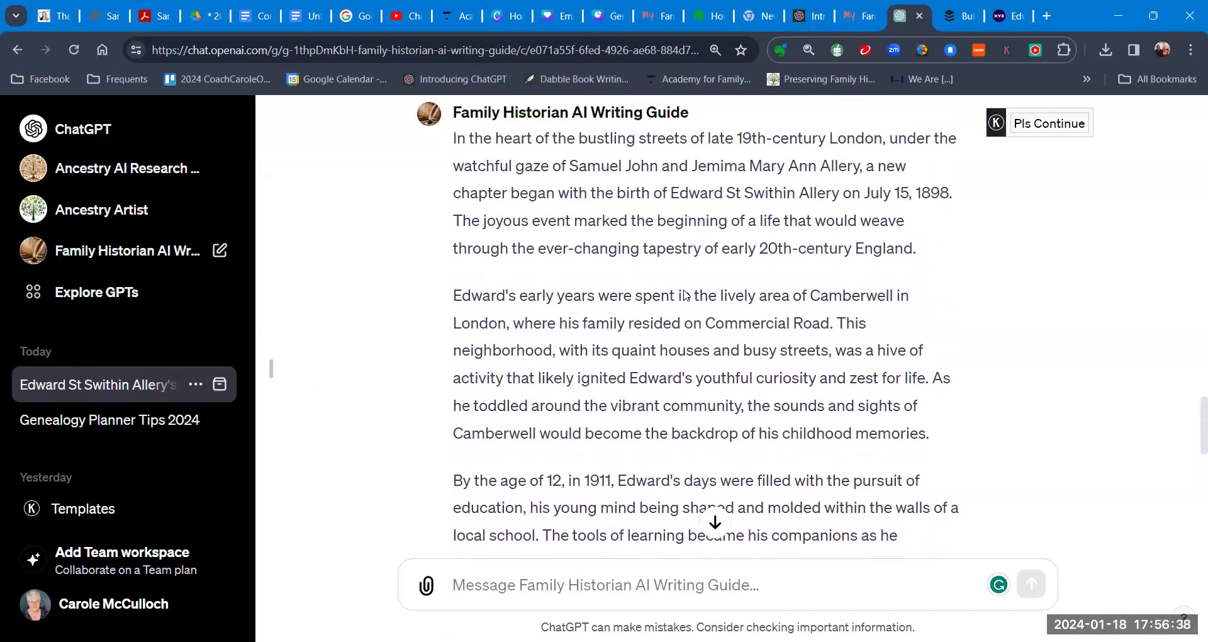